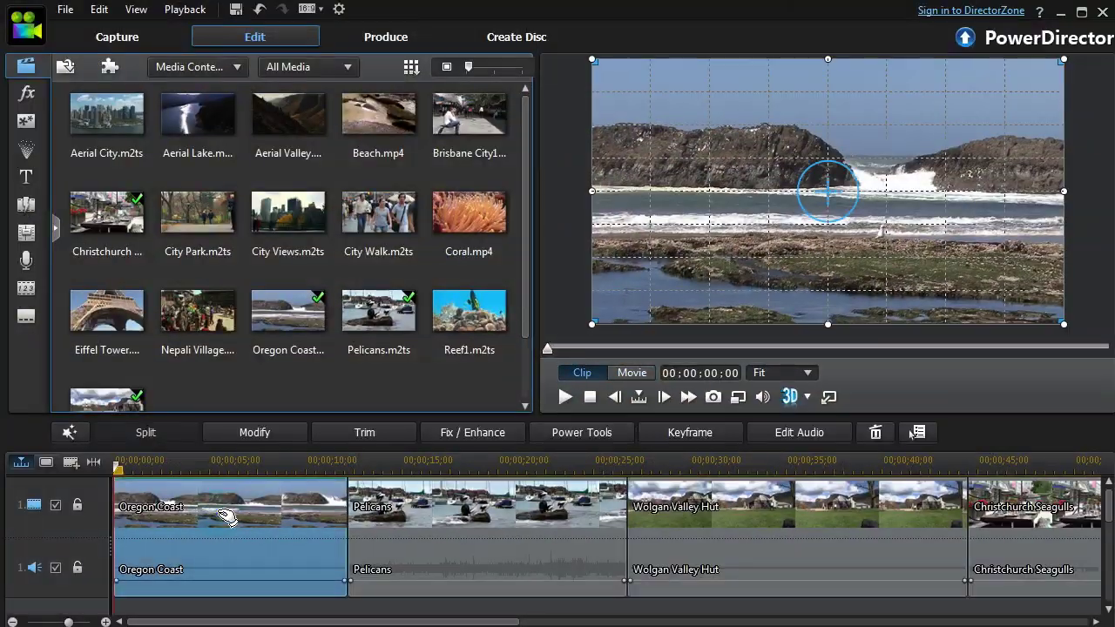
# - Apply Video Enhancement at a lower degree to Oregon Coast, with exposure 103 and vibrancy 5
pyautogui.click(483, 432)
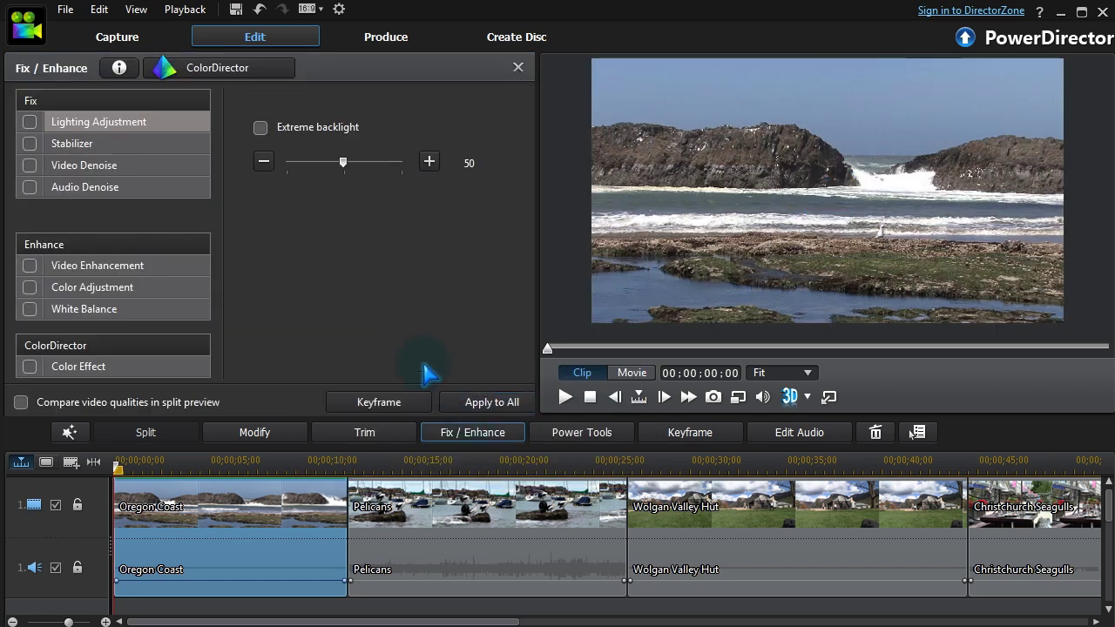
pyautogui.click(31, 268)
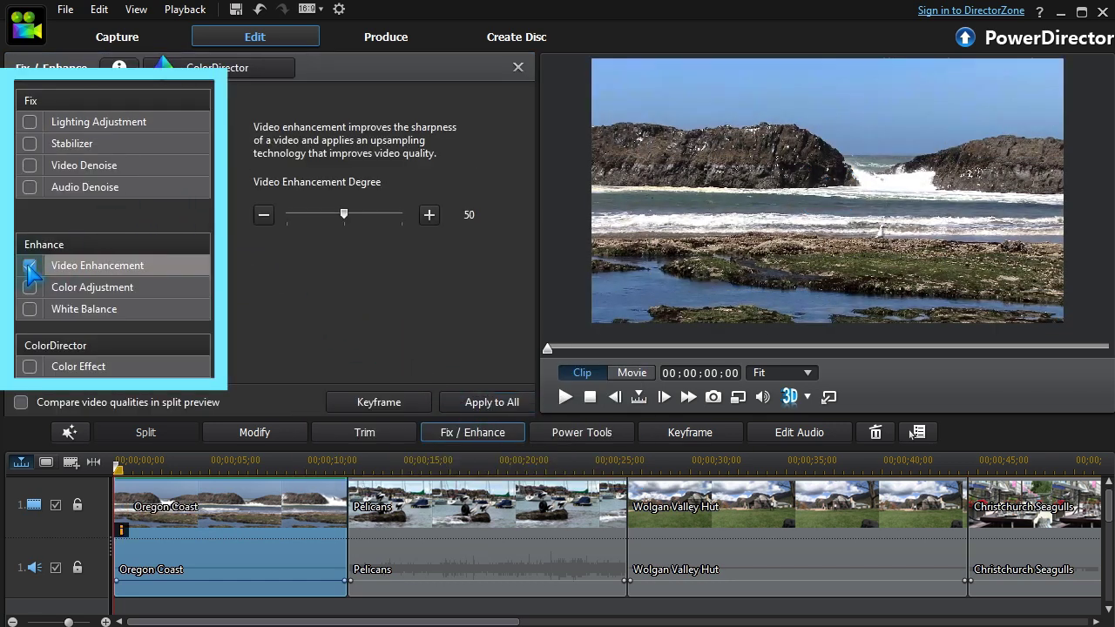
pyautogui.moveTo(343, 216); pyautogui.dragTo(287, 216)
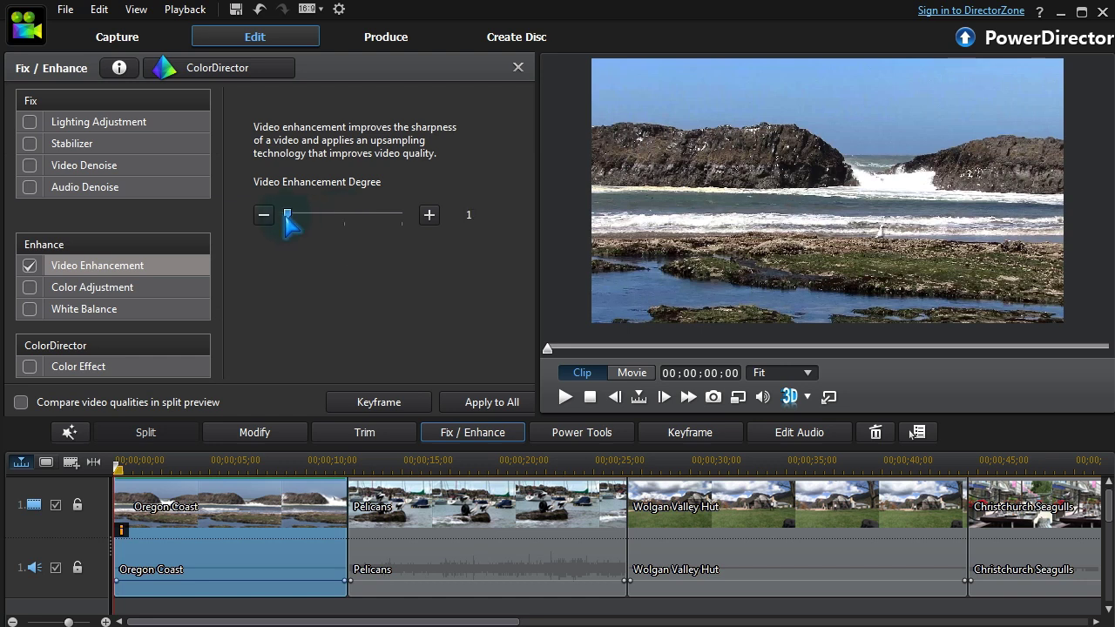
pyautogui.click(29, 287)
pyautogui.moveTo(461, 26); pyautogui.dragTo(467, 29)
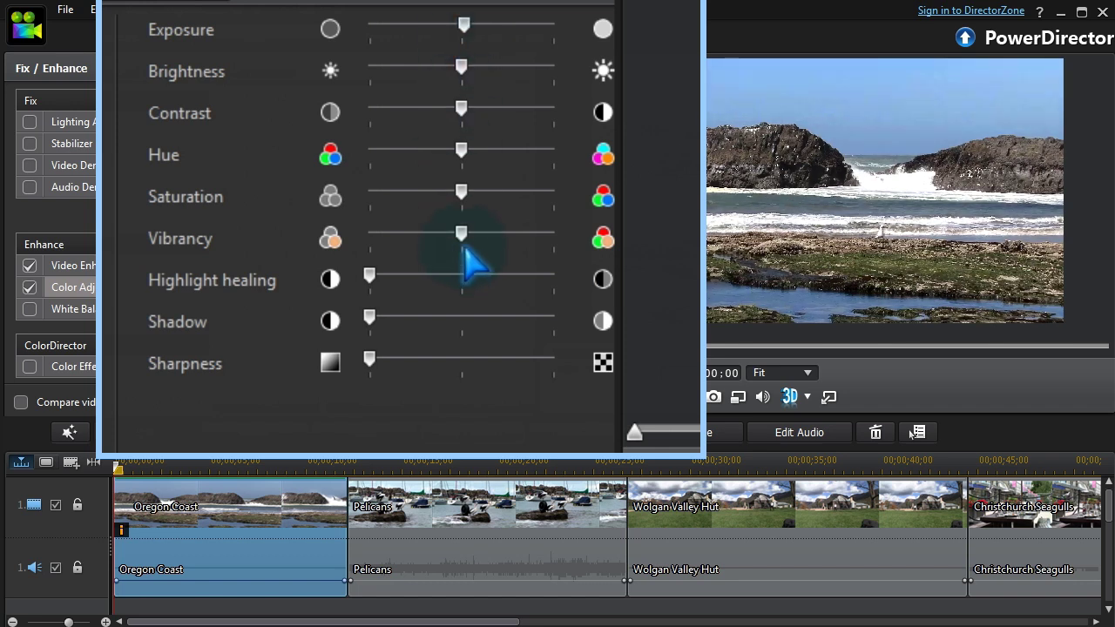
pyautogui.moveTo(462, 235)
pyautogui.mouseDown()
pyautogui.moveTo(483, 251)
pyautogui.moveTo(476, 237)
pyautogui.mouseUp()
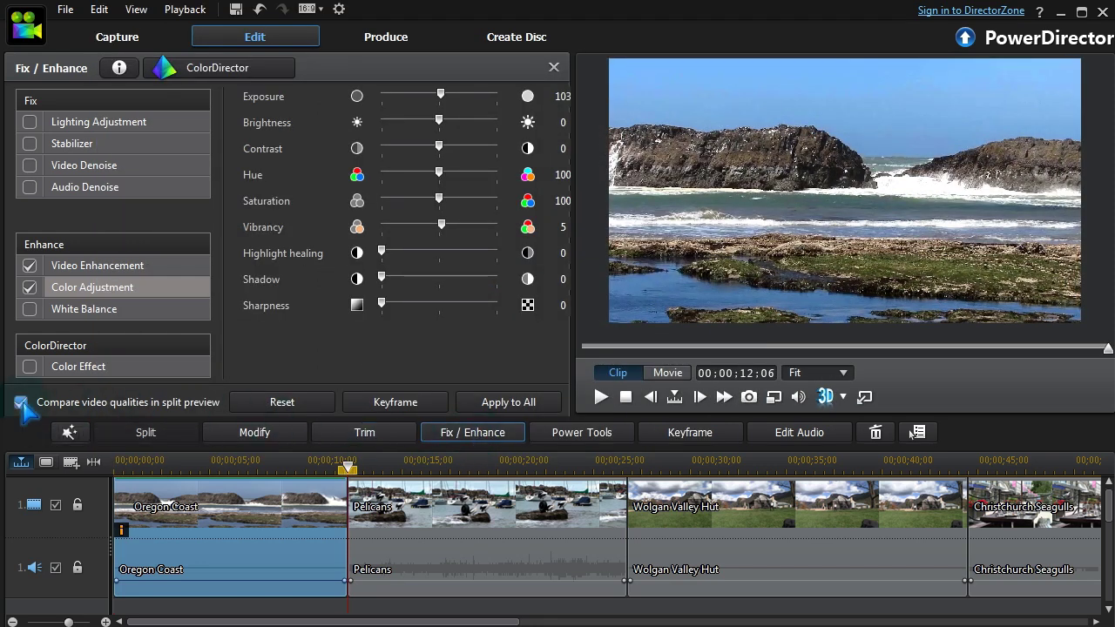
# - Compare original and enhanced video in split preview, then bring up keyframe settings
pyautogui.click(22, 403)
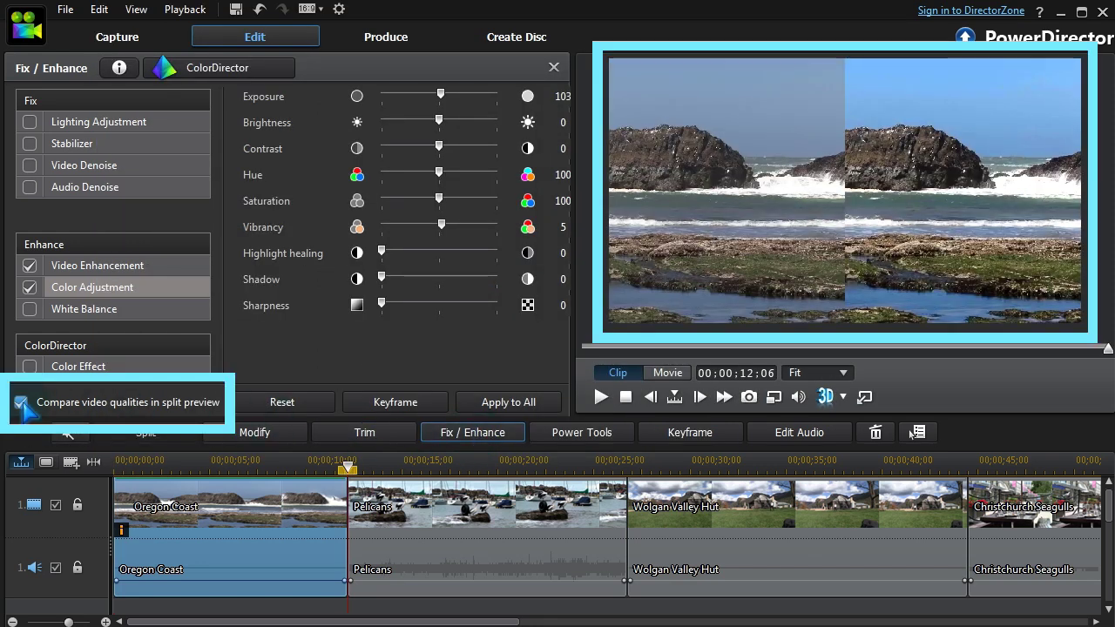
pyautogui.click(22, 403)
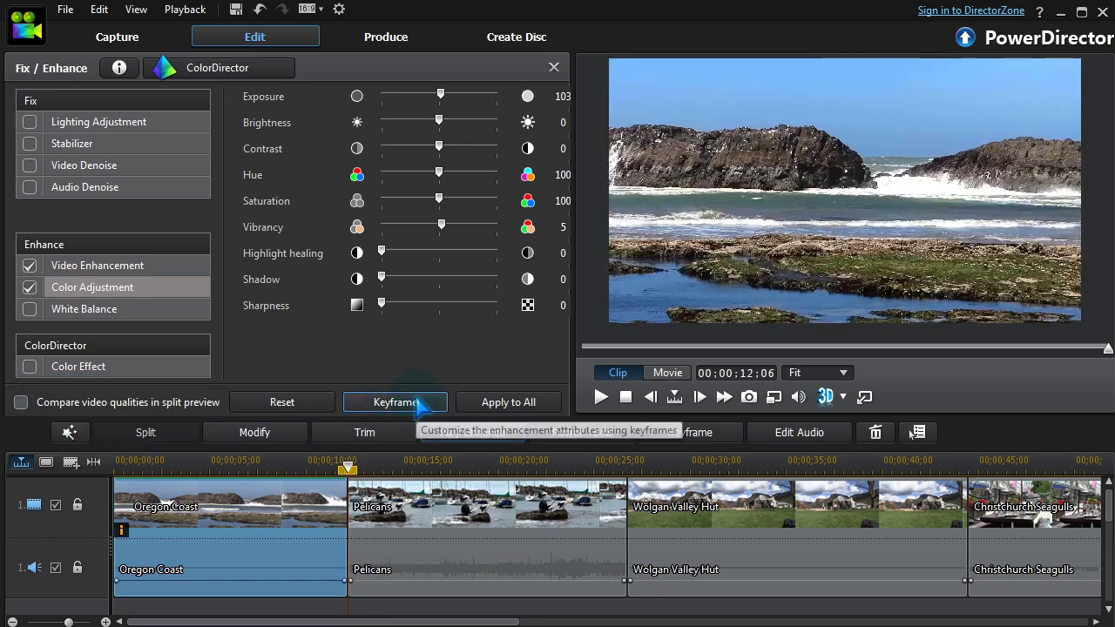
pyautogui.click(409, 403)
# - Scrub the Oregon Coast enhancement keyframes, then bring up Fix / Enhance for the Pelicans clip
pyautogui.click(263, 96)
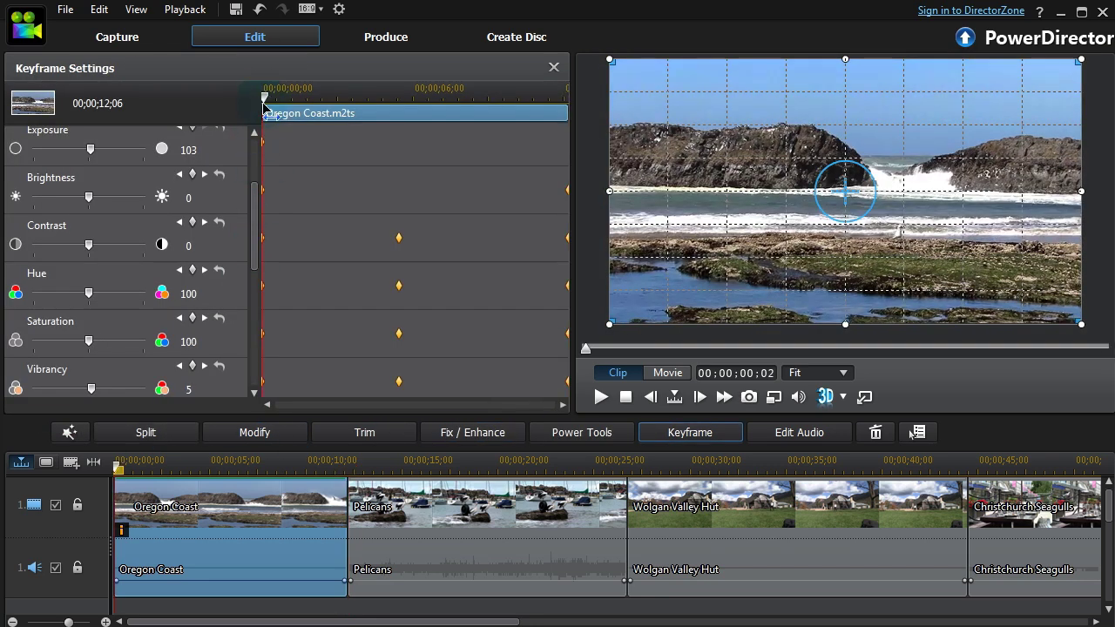
pyautogui.moveTo(266, 103); pyautogui.dragTo(573, 132)
pyautogui.click(553, 67)
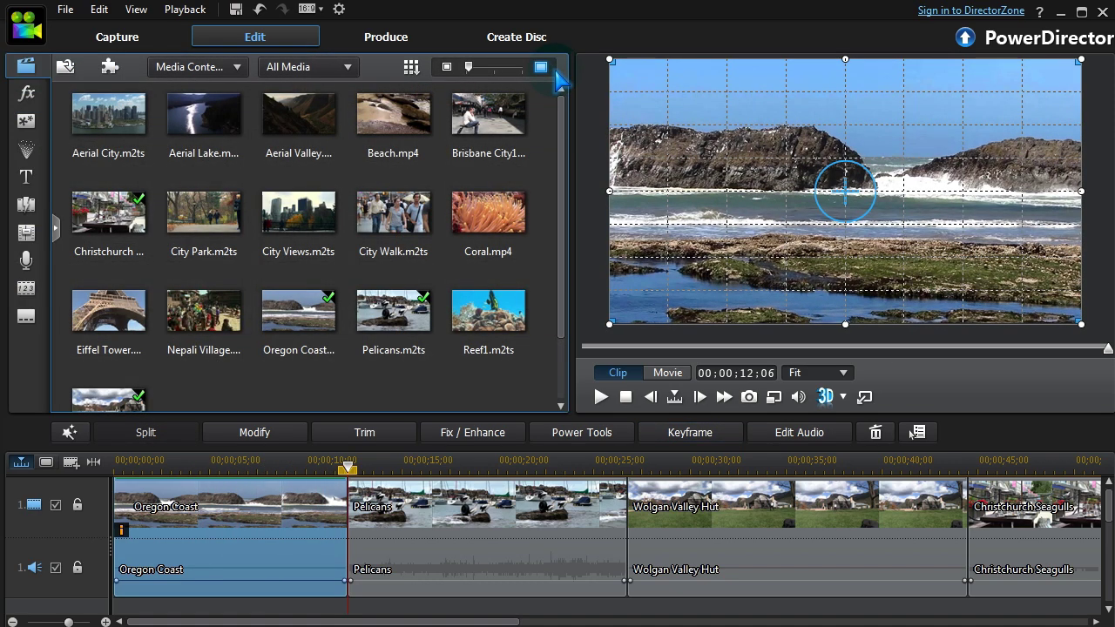
pyautogui.click(473, 529)
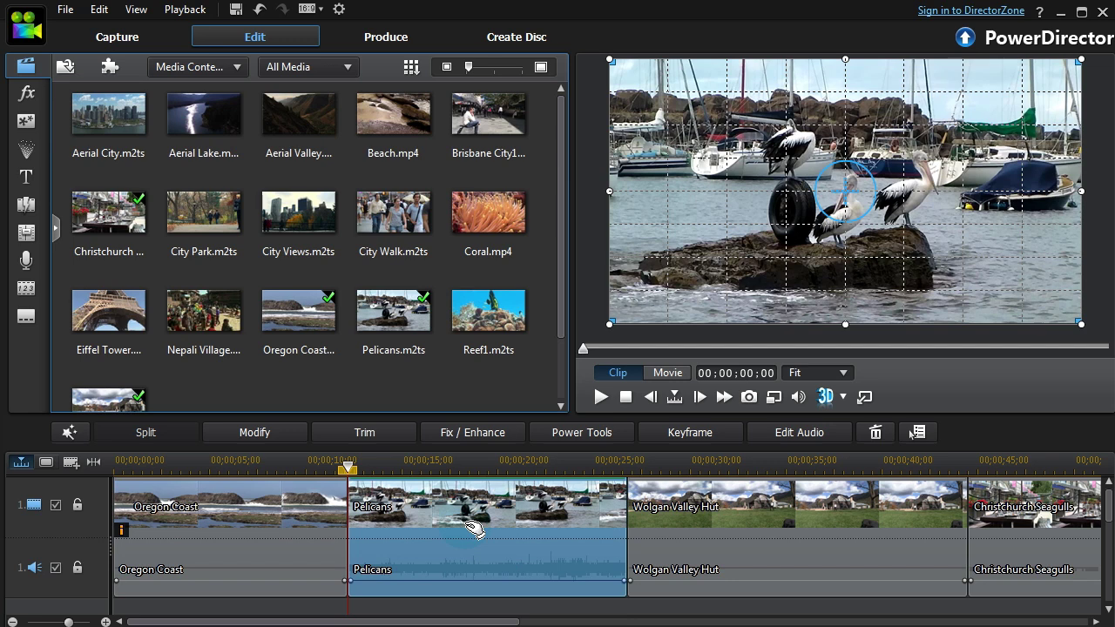
pyautogui.click(486, 440)
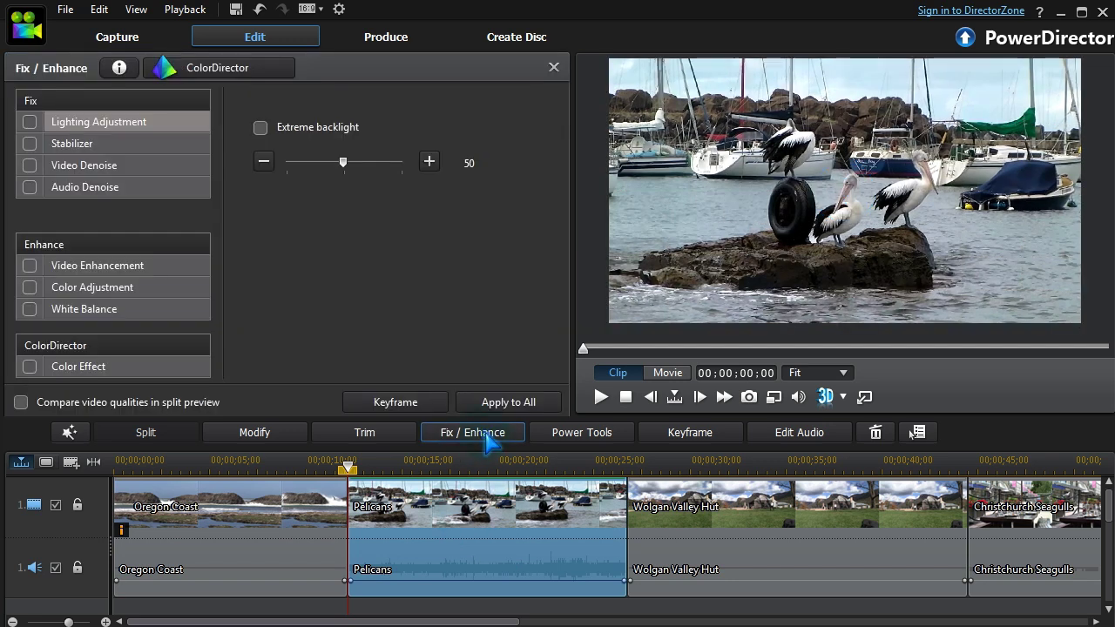
# - Enable Color Effect on Pelicans, try Arctic Blue, then apply the HDR Edge I preset
pyautogui.click(31, 367)
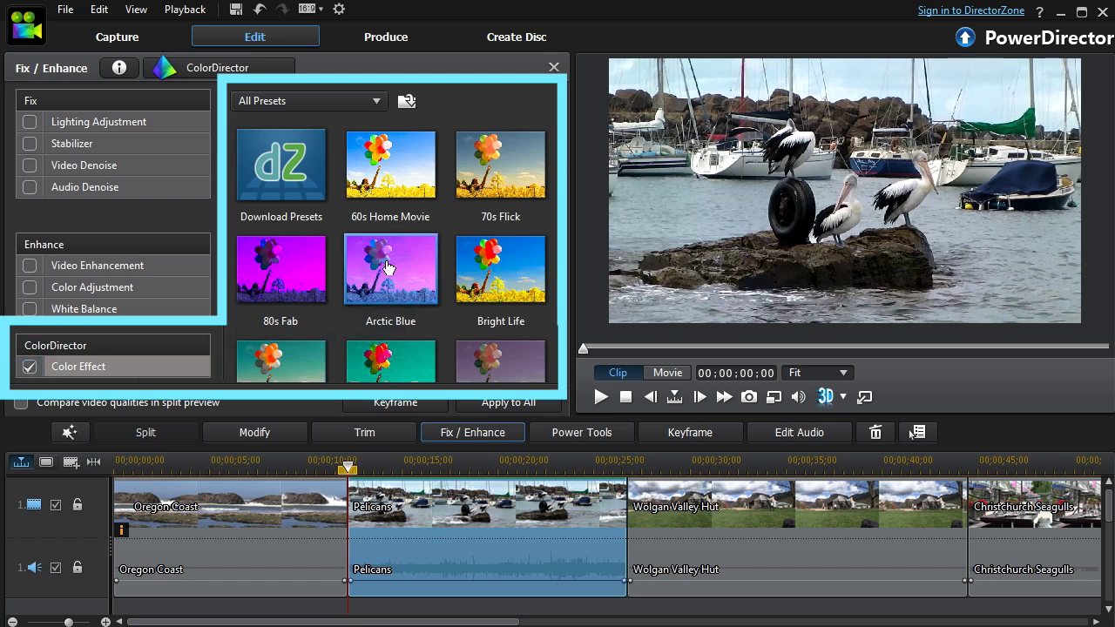
pyautogui.click(389, 267)
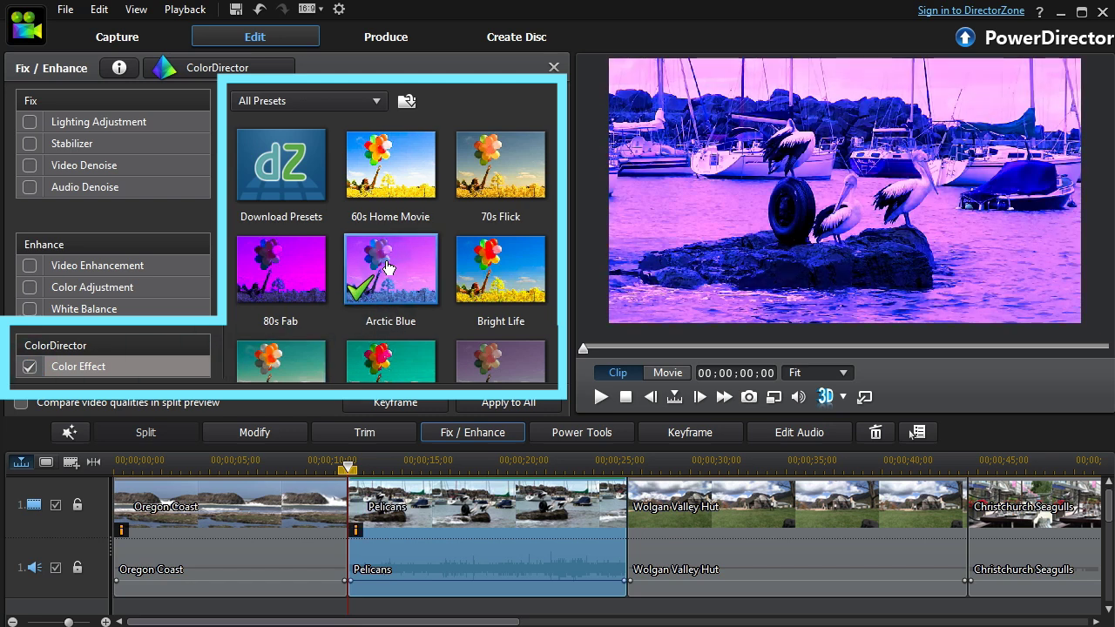
pyautogui.scroll(-5, 560, 209)
pyautogui.scroll(-4, 567, 244)
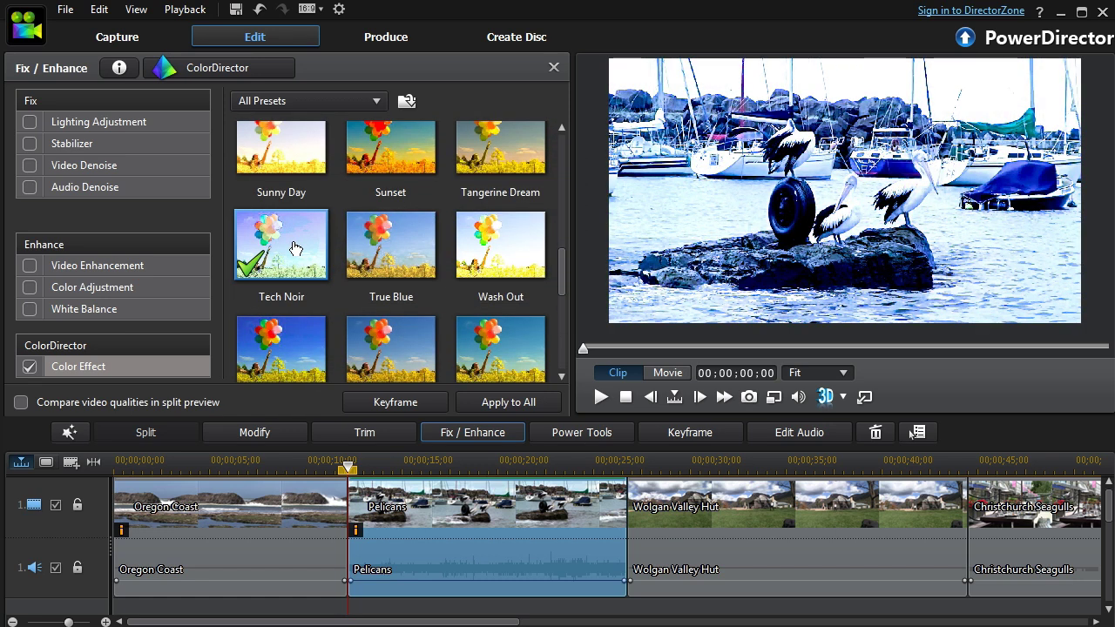
pyautogui.scroll(-5, 567, 294)
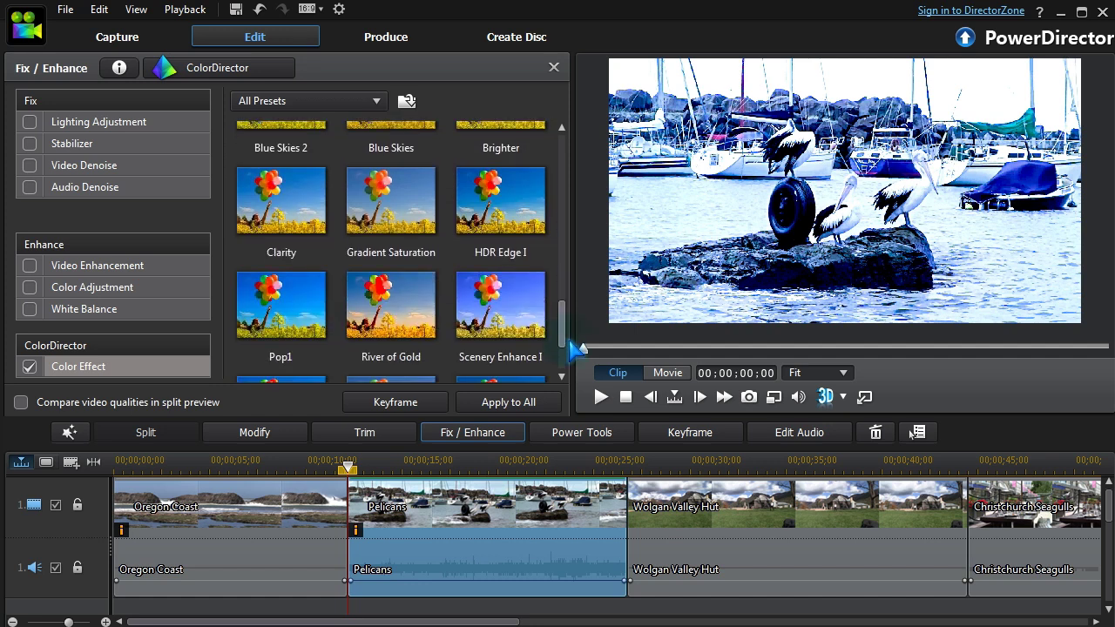
pyautogui.click(501, 222)
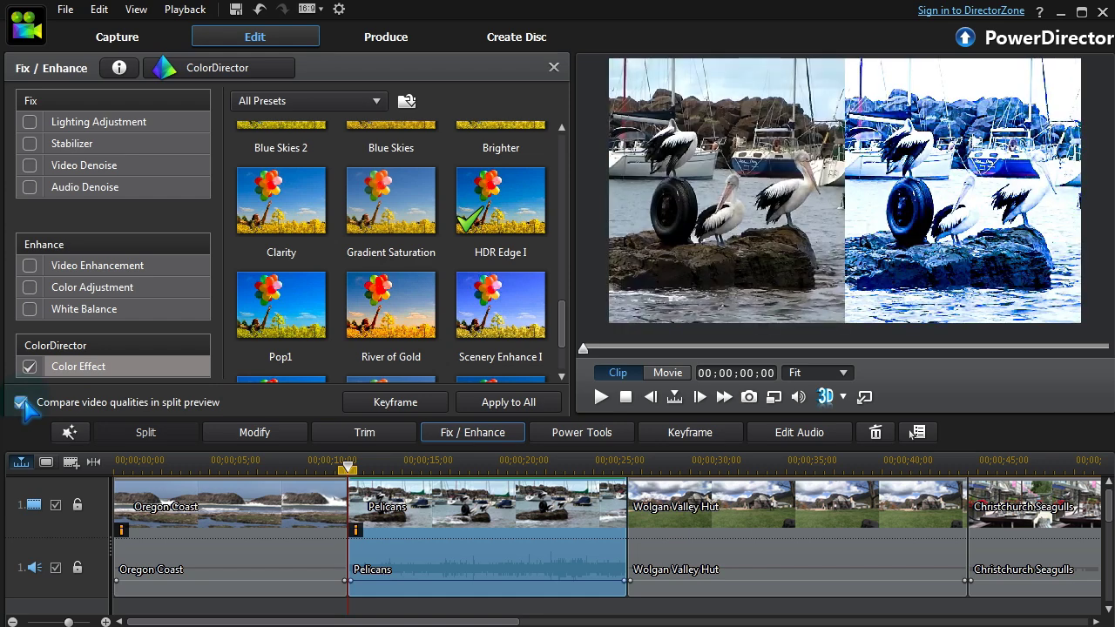
# - Send the Wolgan Valley Hut clip from Fix / Enhance into ColorDirector
pyautogui.scroll(-2, 562, 348)
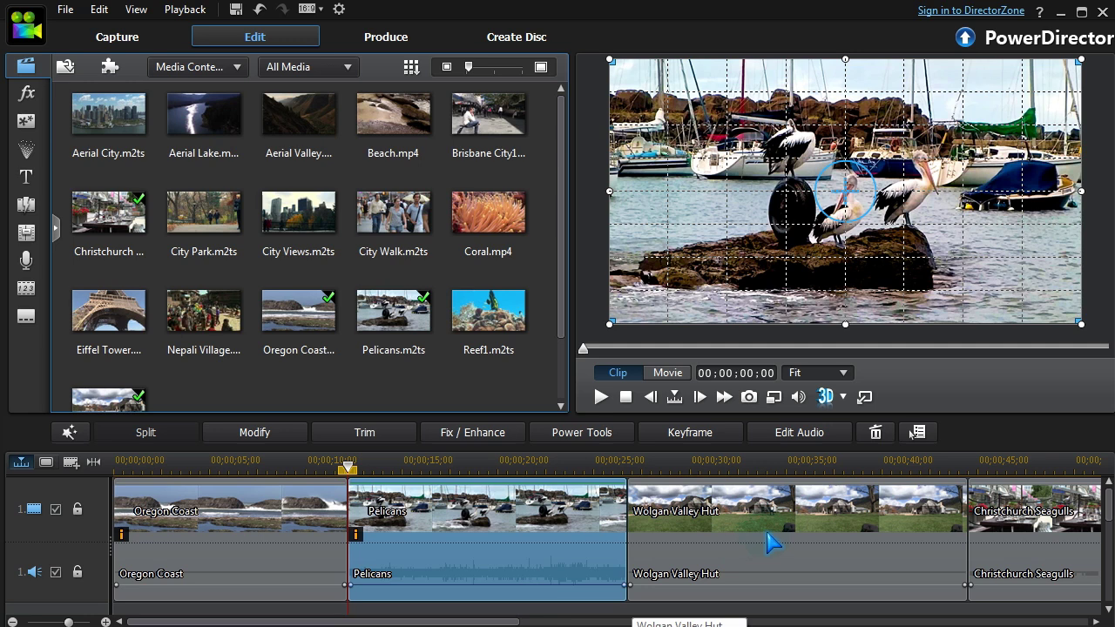
pyautogui.click(770, 540)
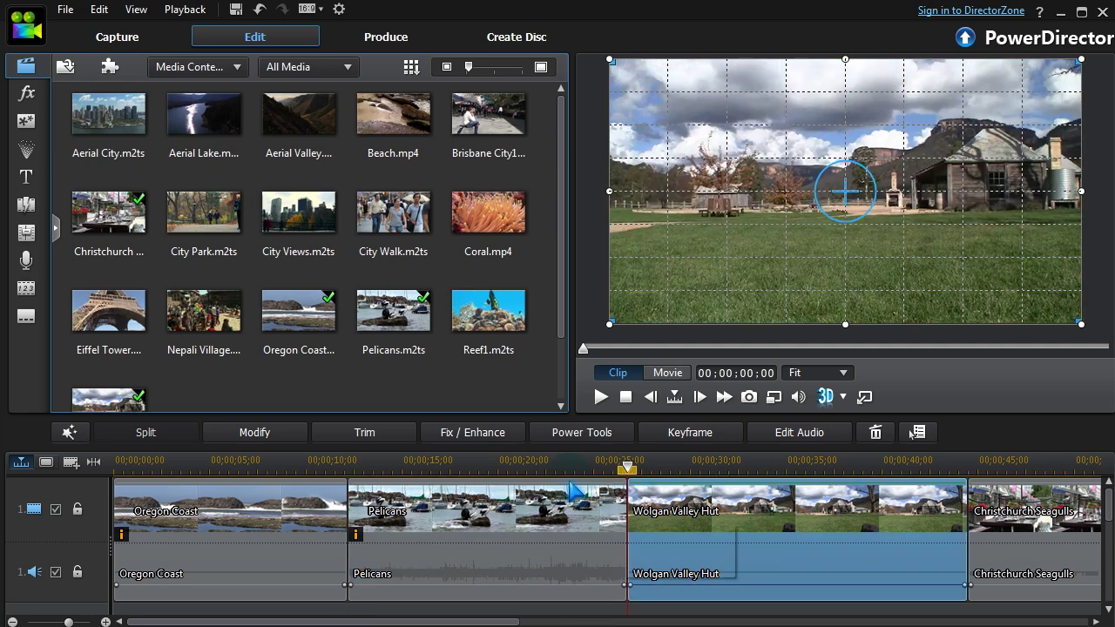
pyautogui.click(496, 438)
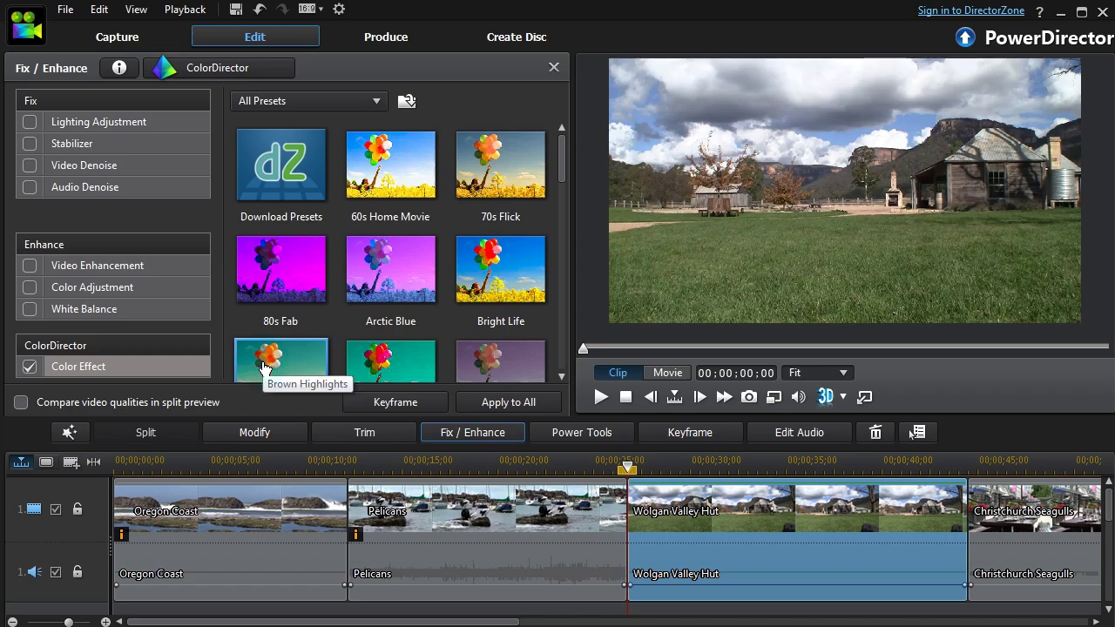
pyautogui.click(218, 67)
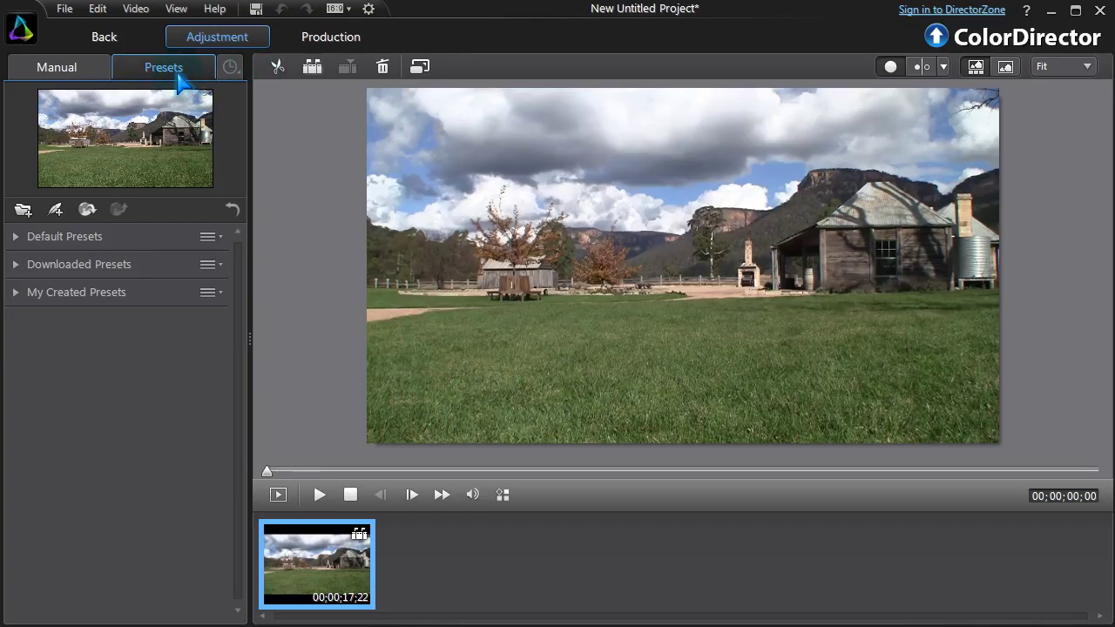
# - Browse Default and Downloaded Presets, trying Aged - Ruins of Longteng Bridge before undoing it
pyautogui.click(15, 240)
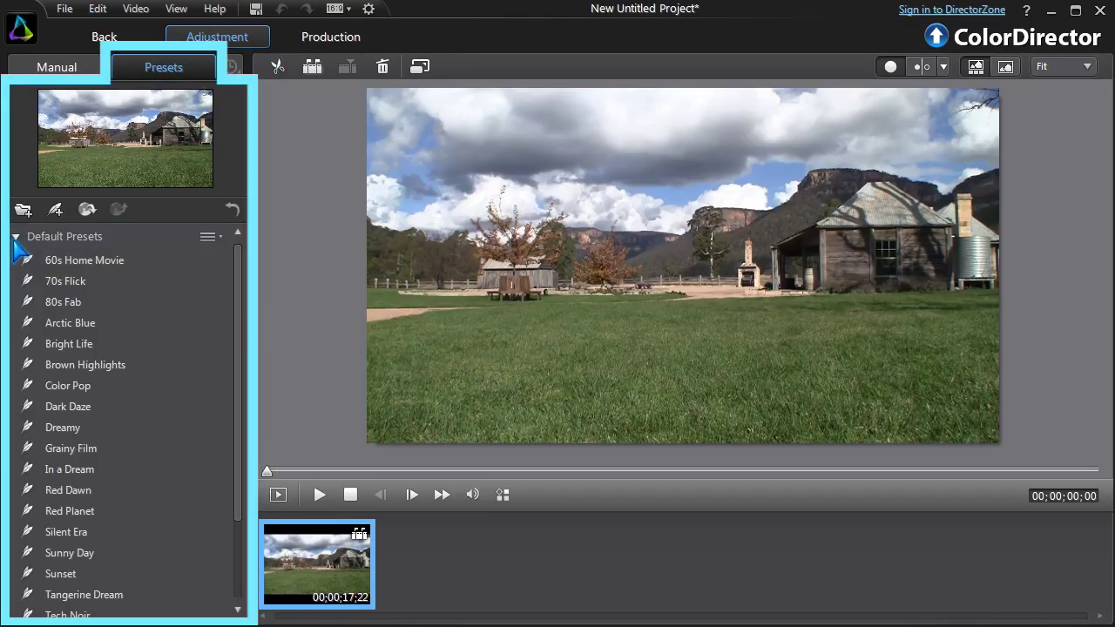
pyautogui.click(16, 238)
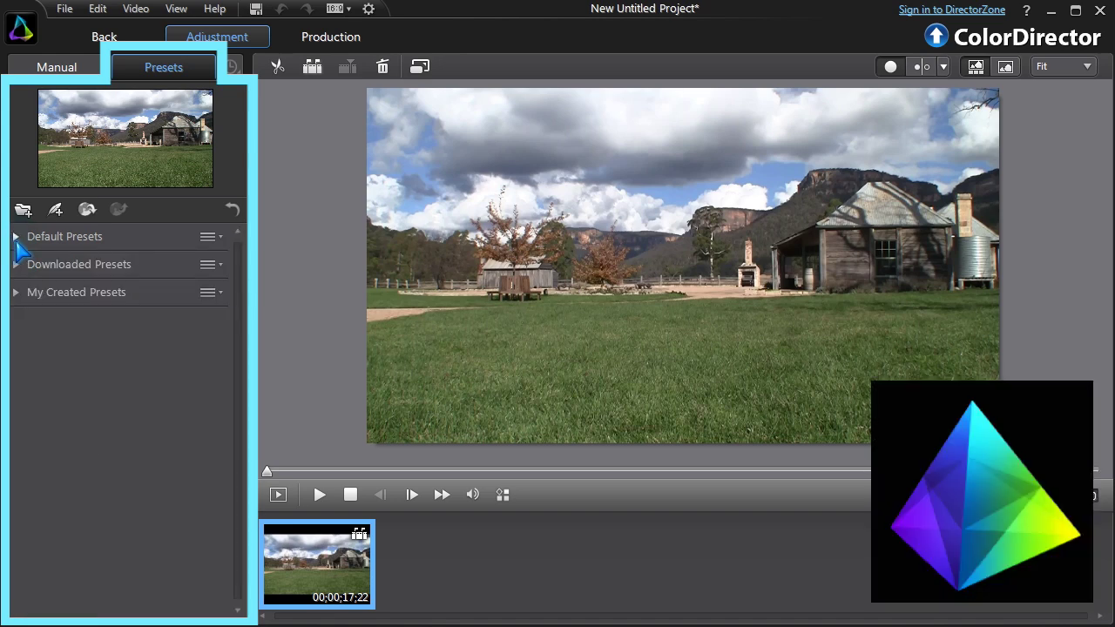
pyautogui.click(17, 266)
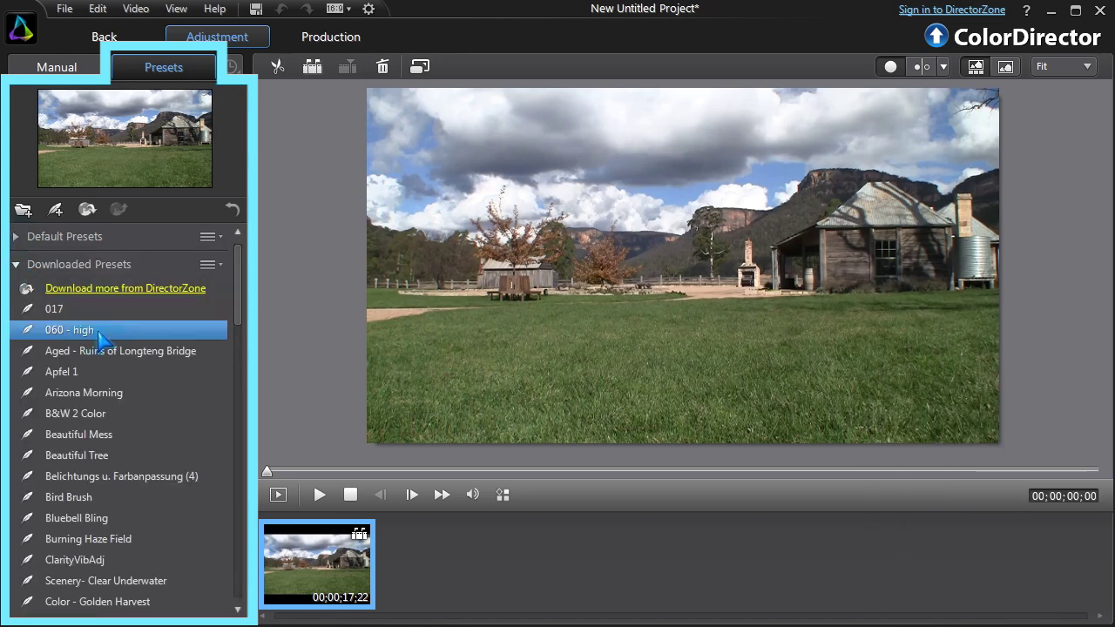
pyautogui.click(120, 361)
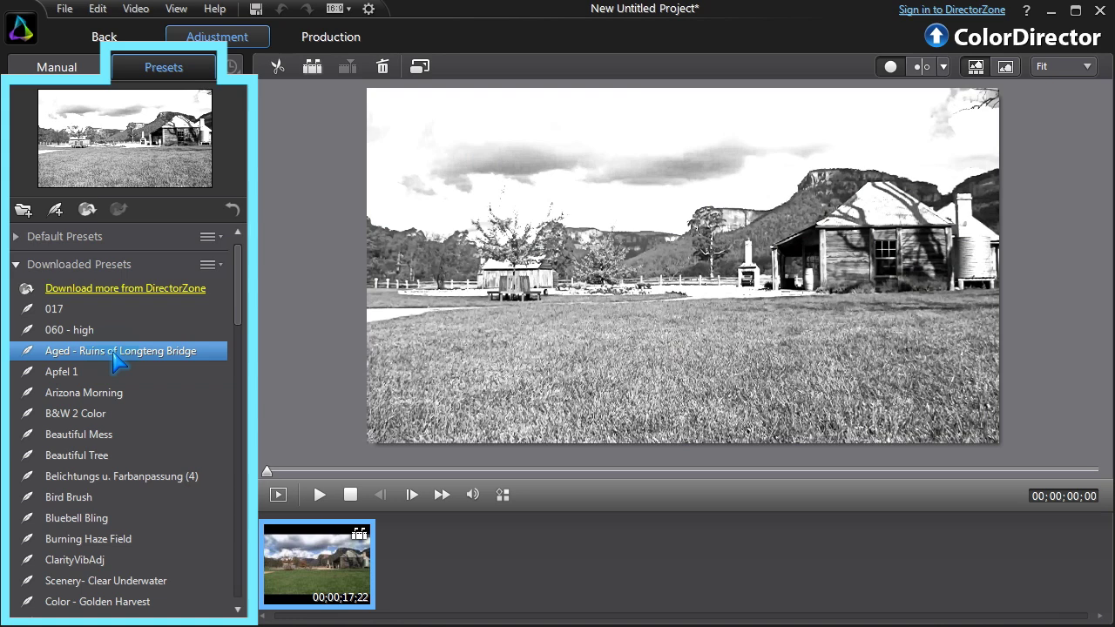
pyautogui.hotkey('ctrl', 'z')
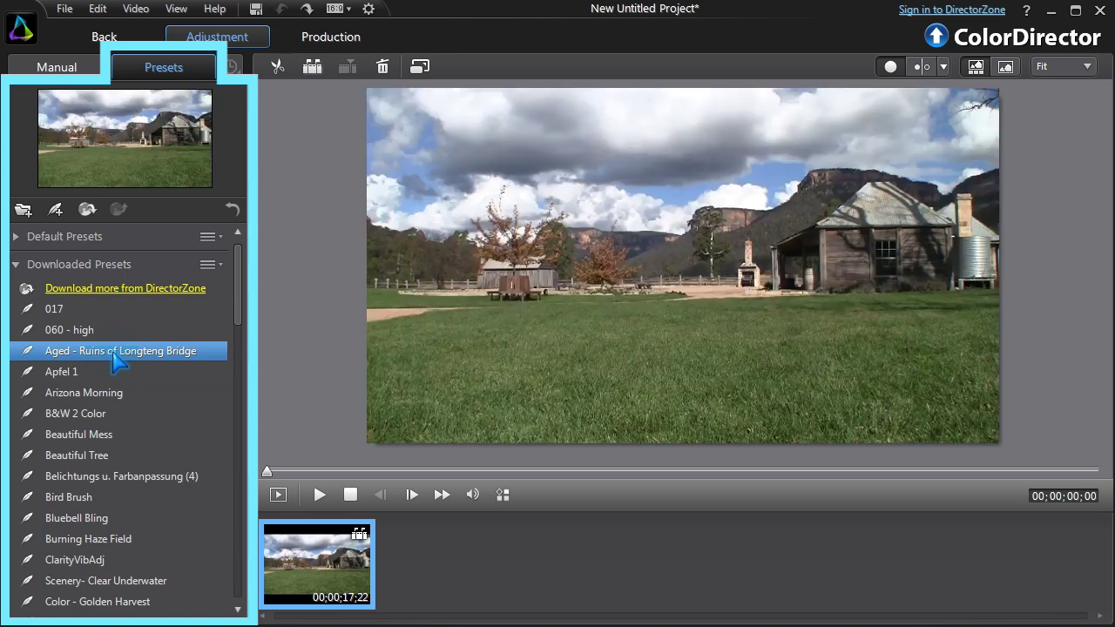
# - From My Created Presets, try HDR Edge I, undo it, and apply Scenery Enhance II
pyautogui.click(16, 264)
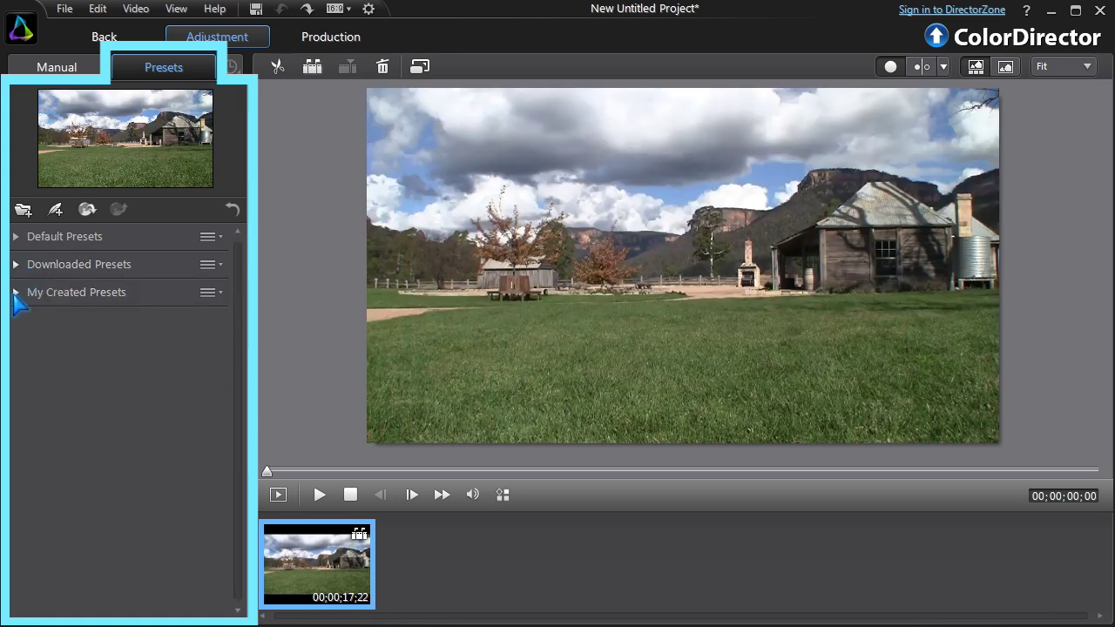
pyautogui.click(16, 292)
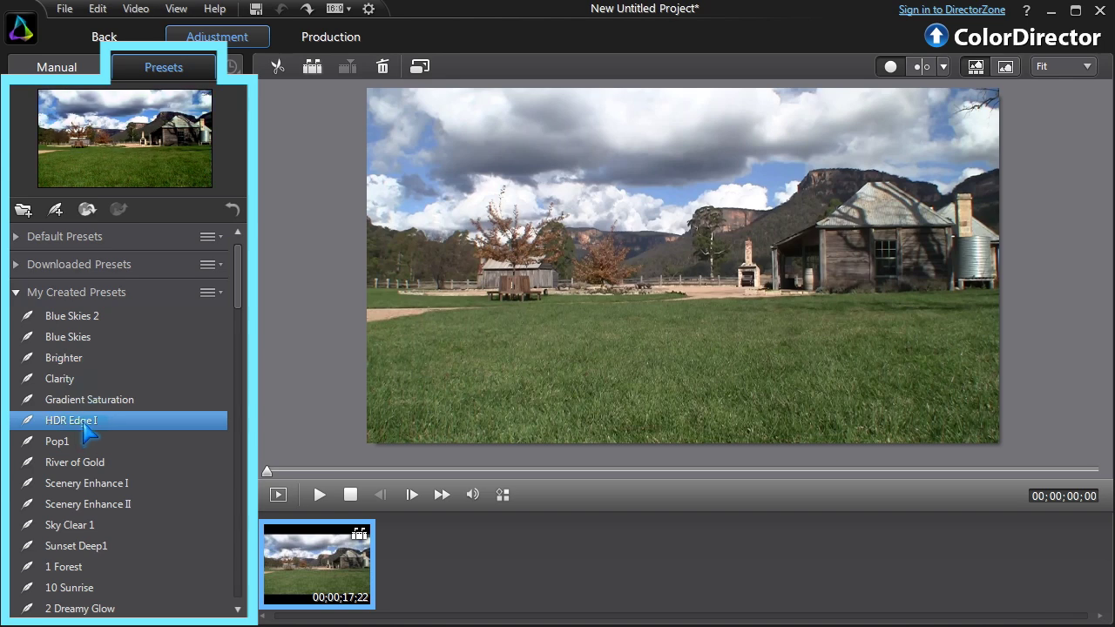
pyautogui.click(85, 424)
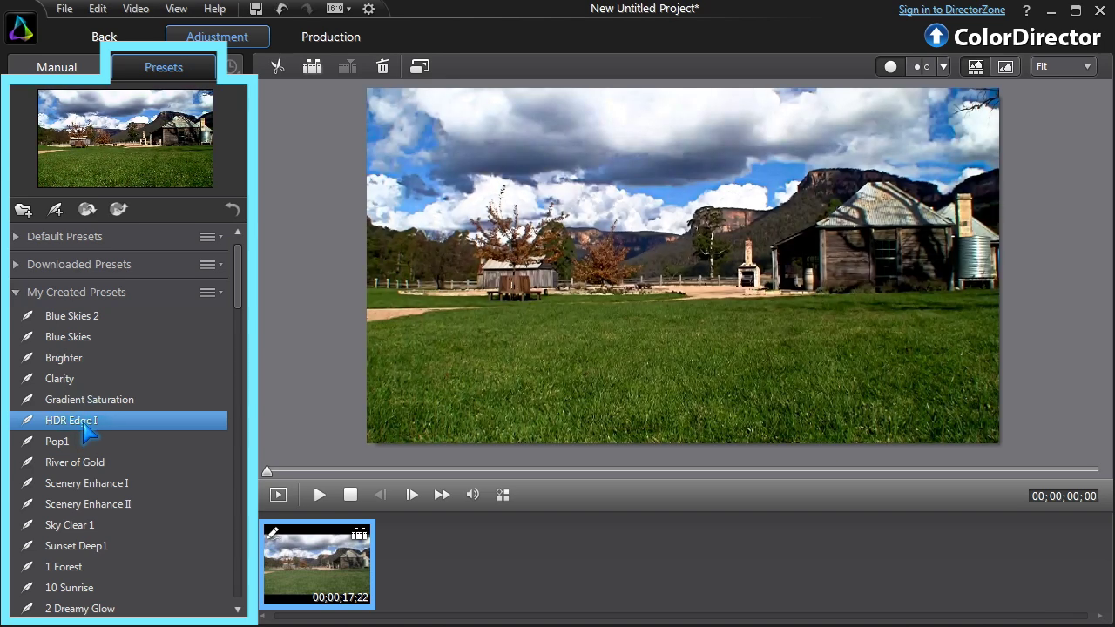
pyautogui.hotkey('ctrl', 'z')
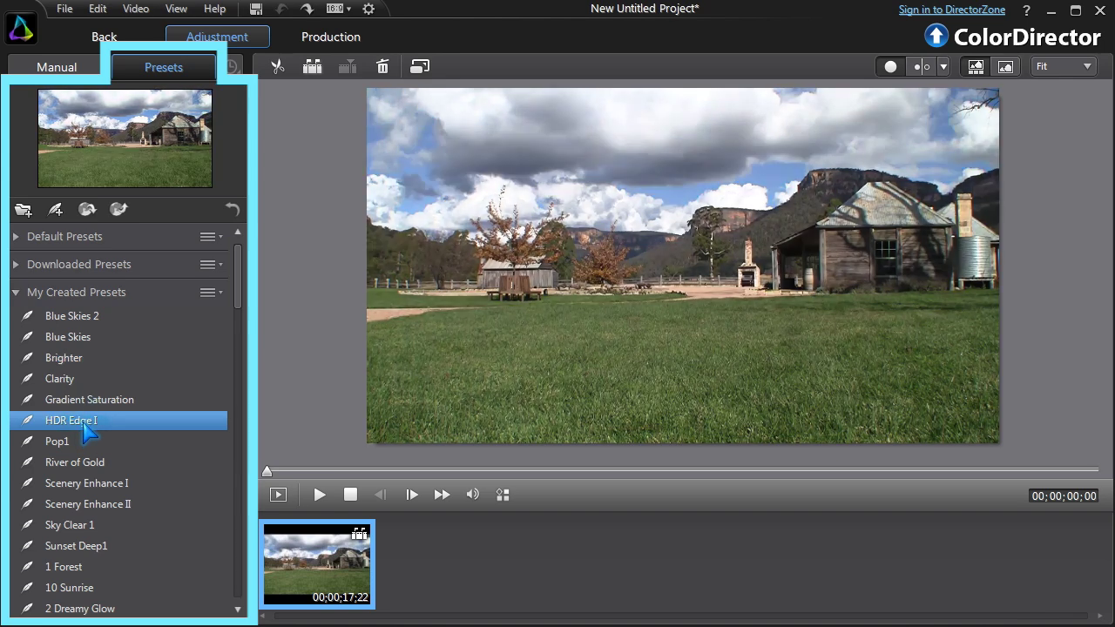
pyautogui.click(105, 515)
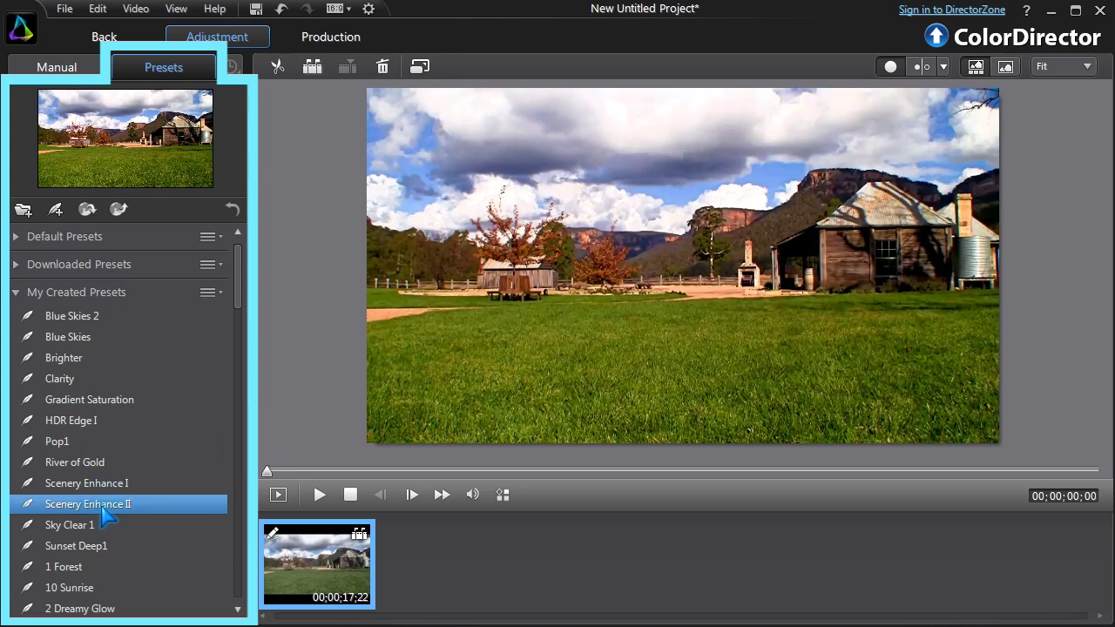
# - Reset the hut clip's manual adjustments, then set Temperature to -17 and Exposure to -0.48
pyautogui.click(68, 73)
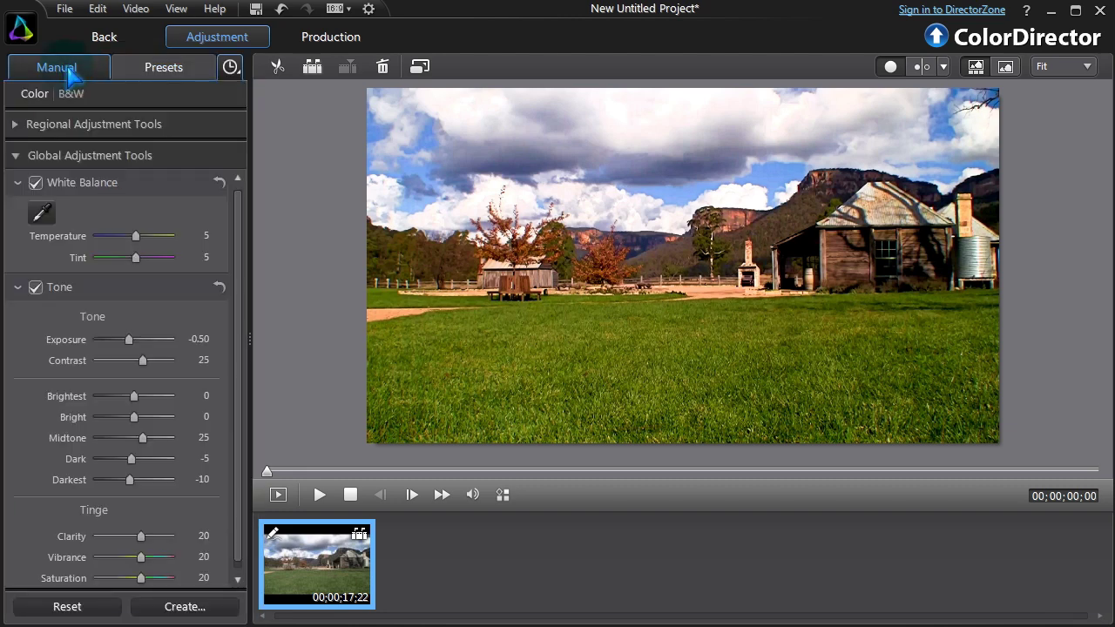
pyautogui.click(68, 606)
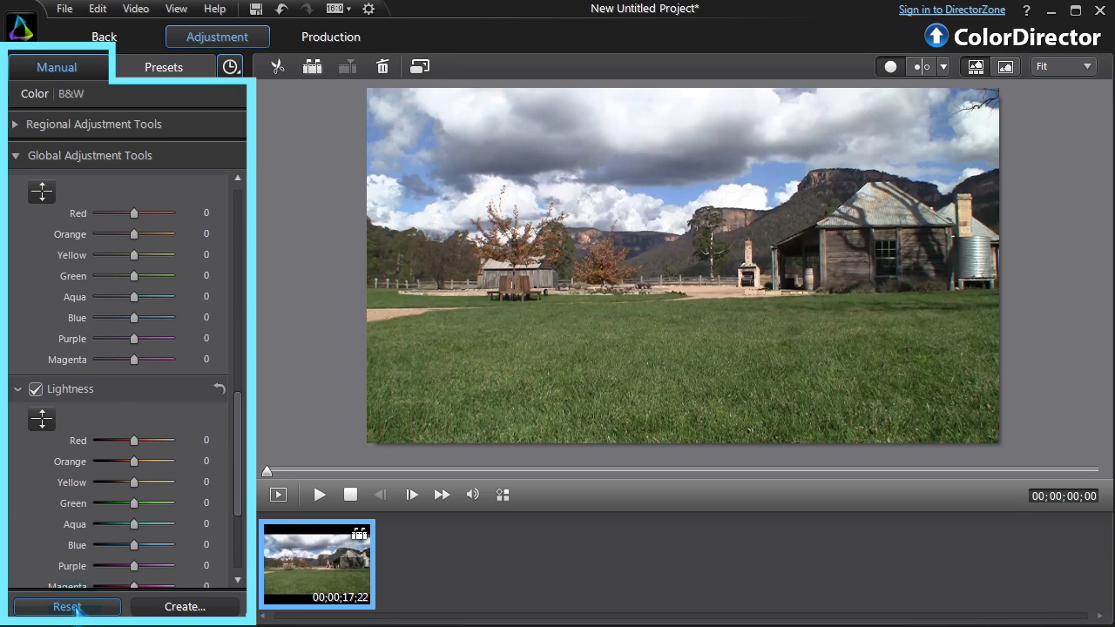
pyautogui.moveTo(237, 512); pyautogui.dragTo(270, 307)
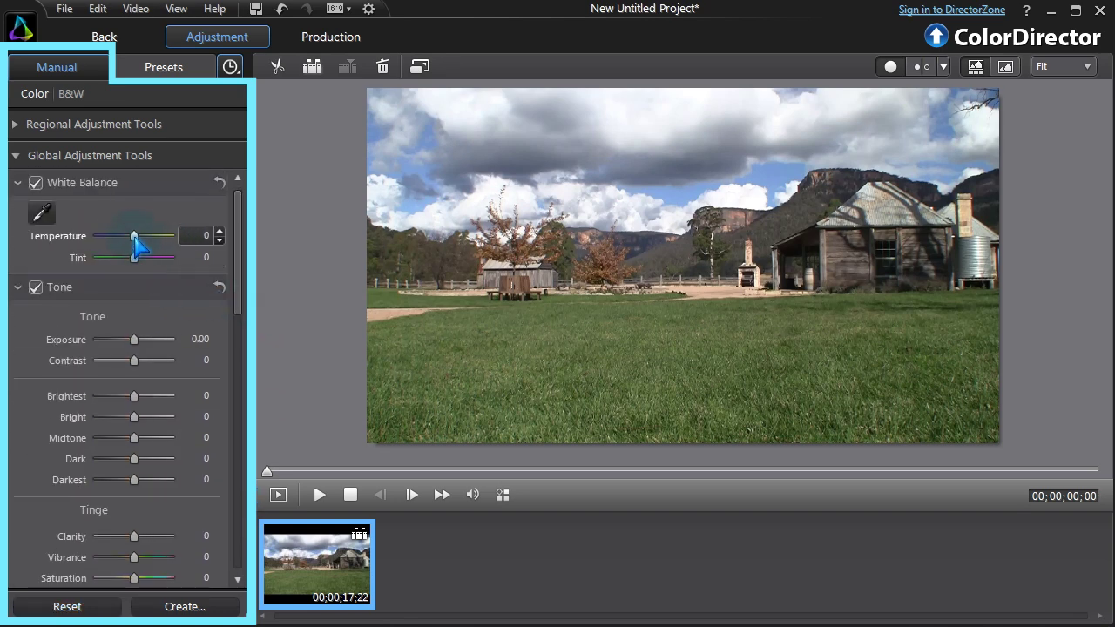
pyautogui.moveTo(128, 235); pyautogui.dragTo(127, 236)
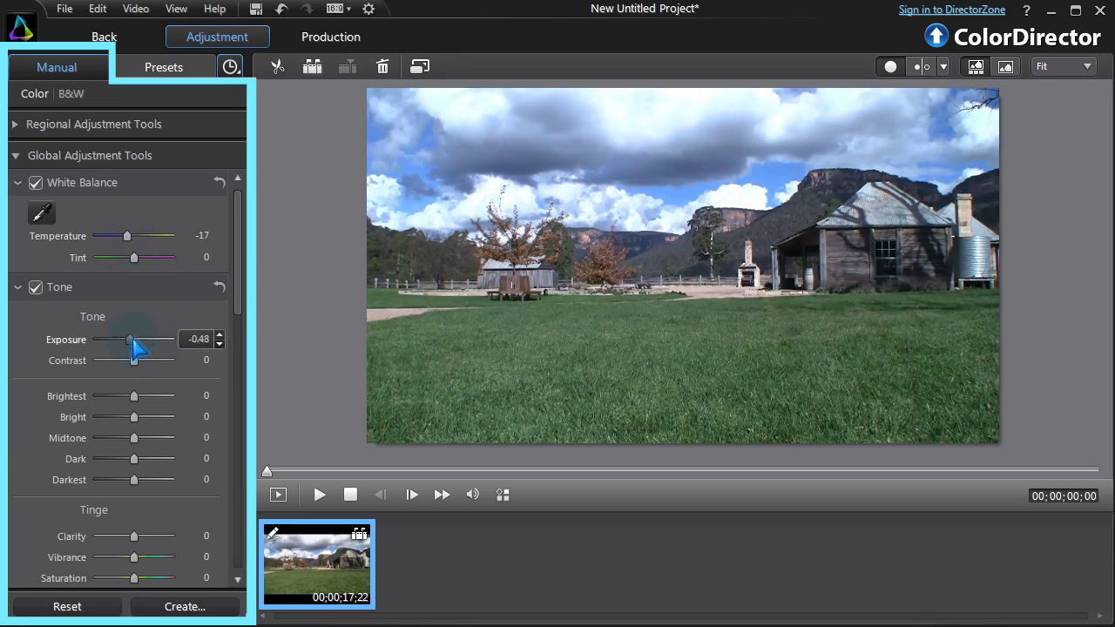
pyautogui.scroll(-10, 136, 409)
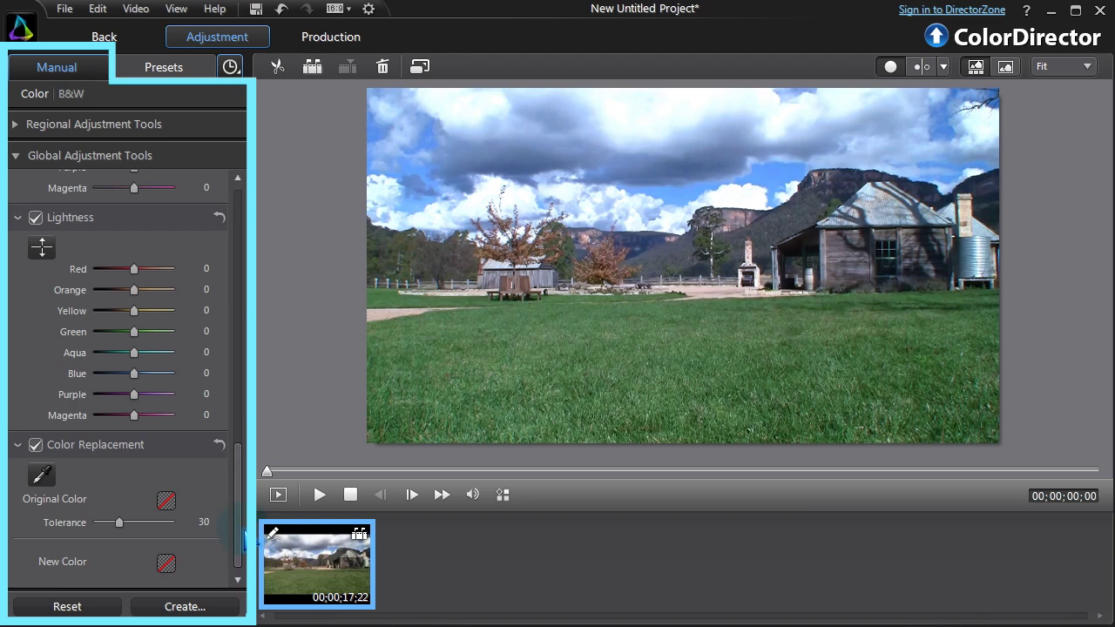
pyautogui.click(187, 607)
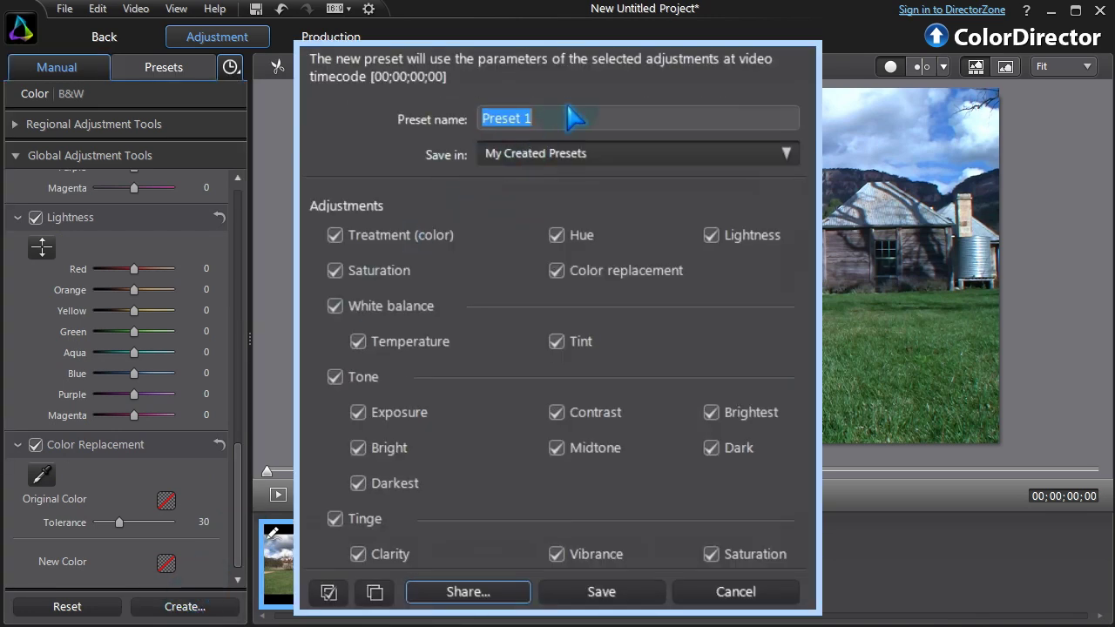
# - Save the adjustments as preset 'Clear' in My Created Presets
pyautogui.write('Clear')
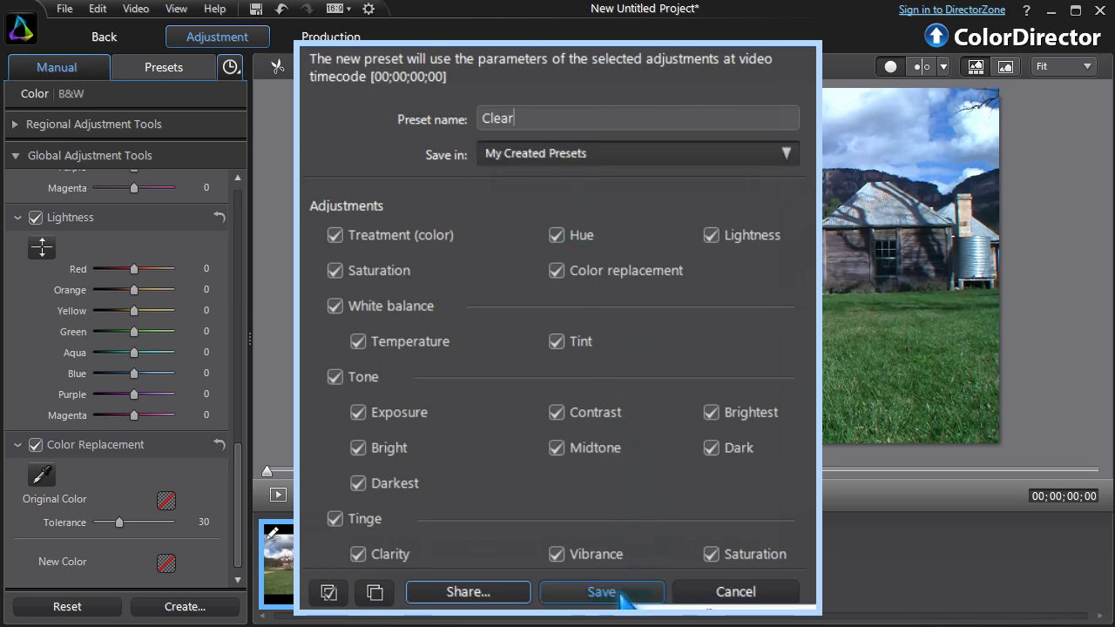
pyautogui.click(562, 545)
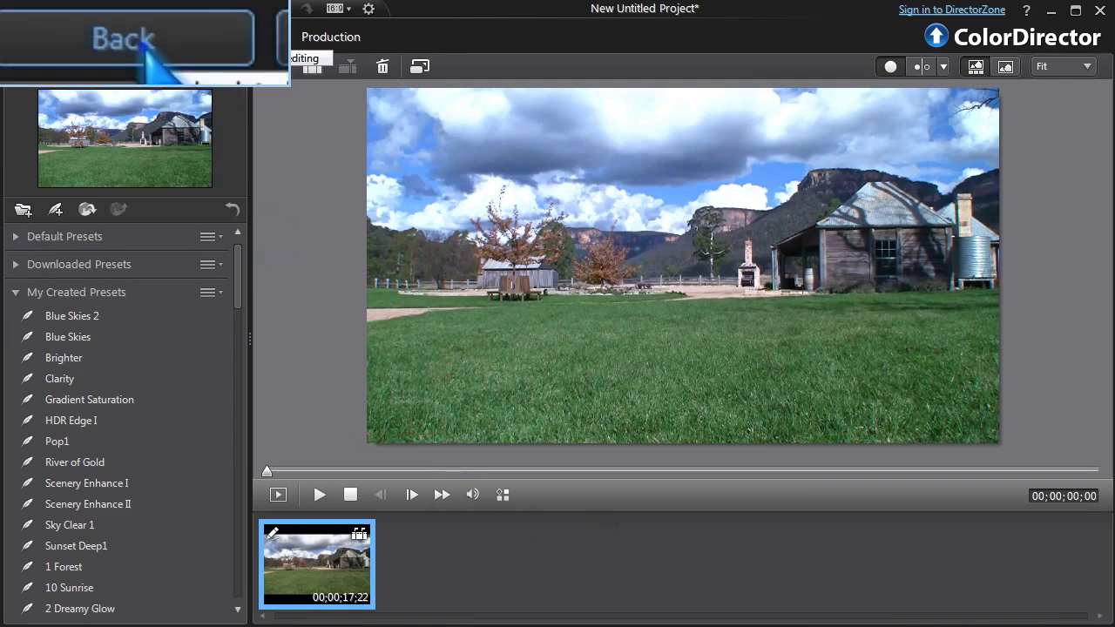
# - Return to PowerDirector and scroll the Color Effect presets list to find Clear
pyautogui.click(109, 35)
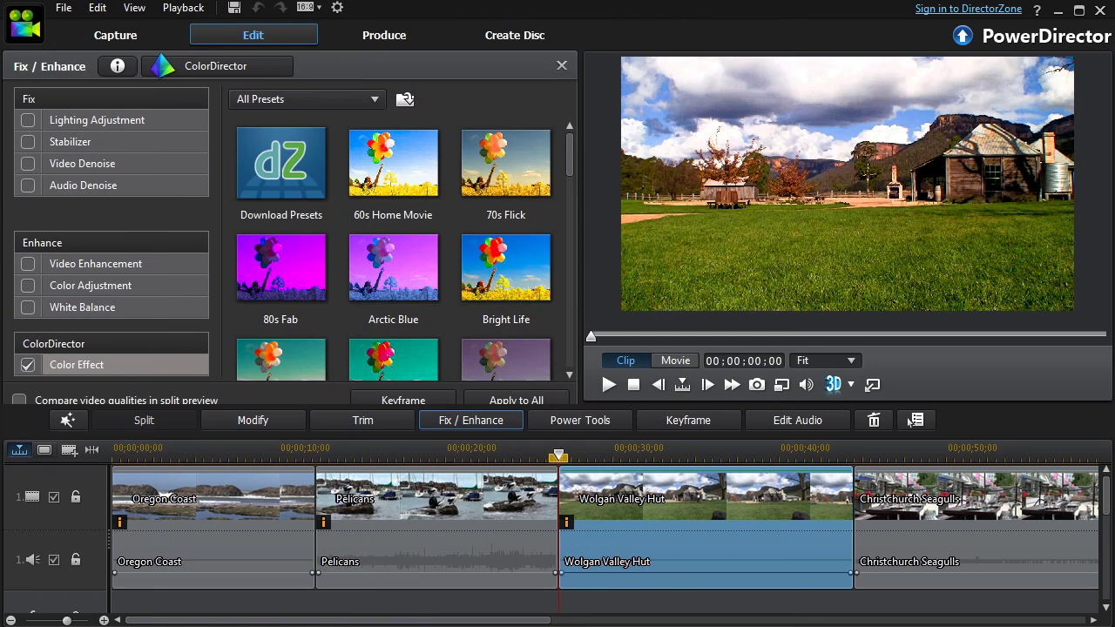
pyautogui.moveTo(571, 177); pyautogui.dragTo(580, 313)
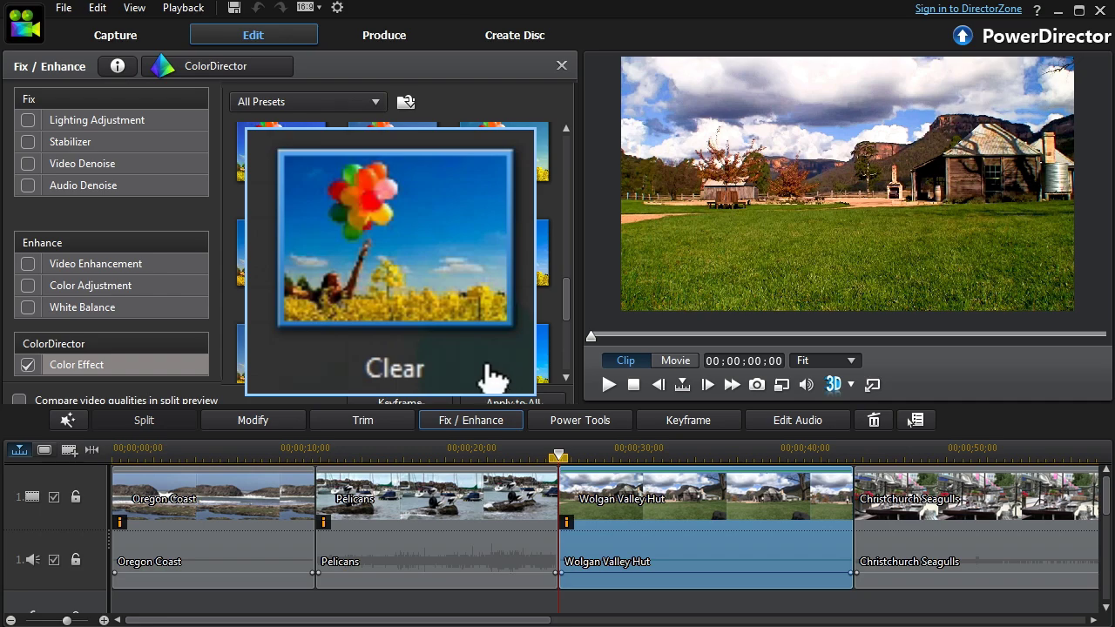
pyautogui.moveTo(573, 323); pyautogui.dragTo(568, 180)
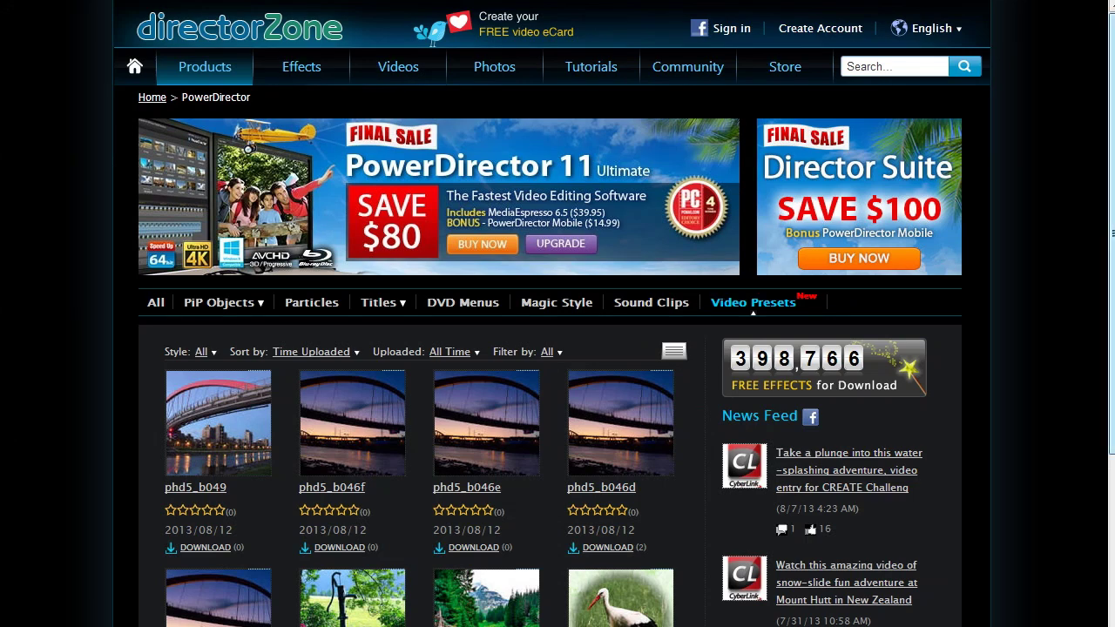
# - View Scenery Enhance I's DirectorZone details, then load the Christchurch Seagulls clip into ColorDirector
pyautogui.scroll(-5, 557, 349)
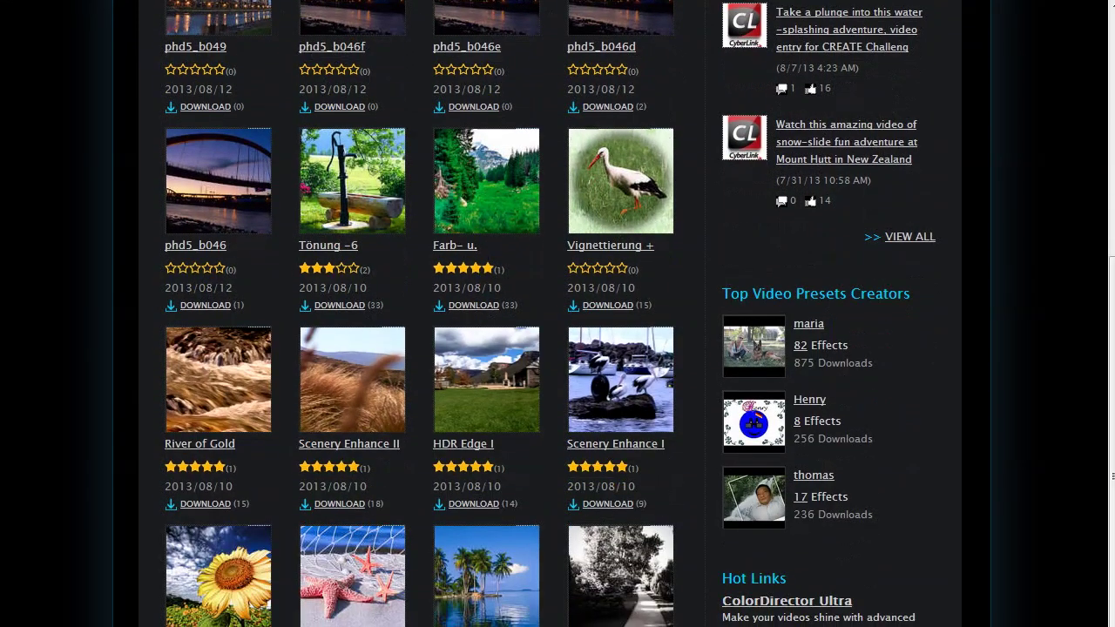
pyautogui.click(632, 399)
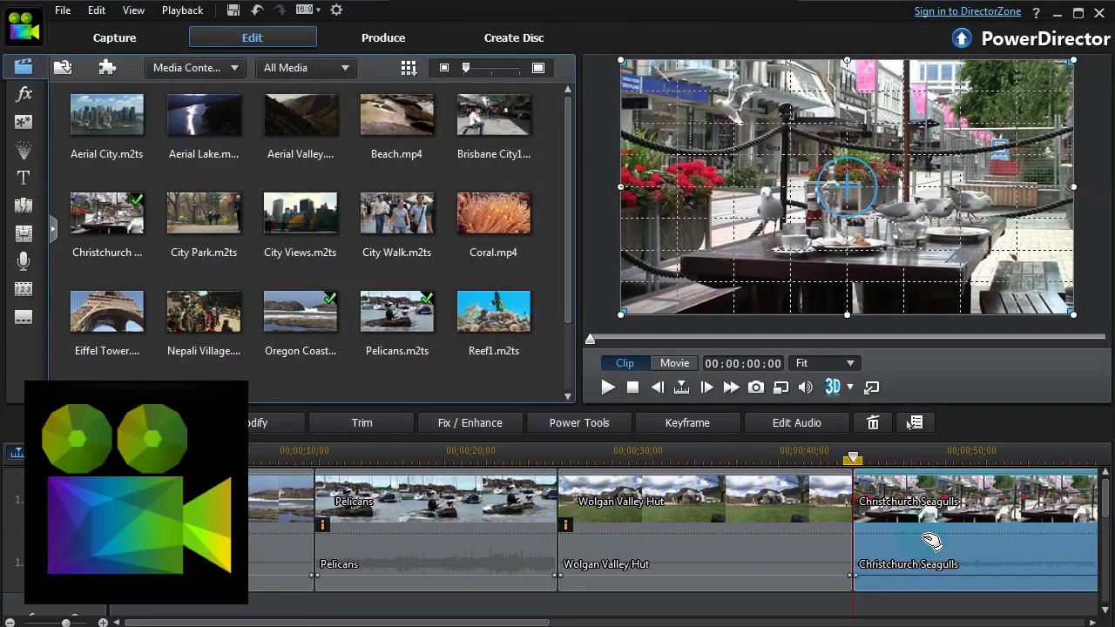
pyautogui.click(500, 425)
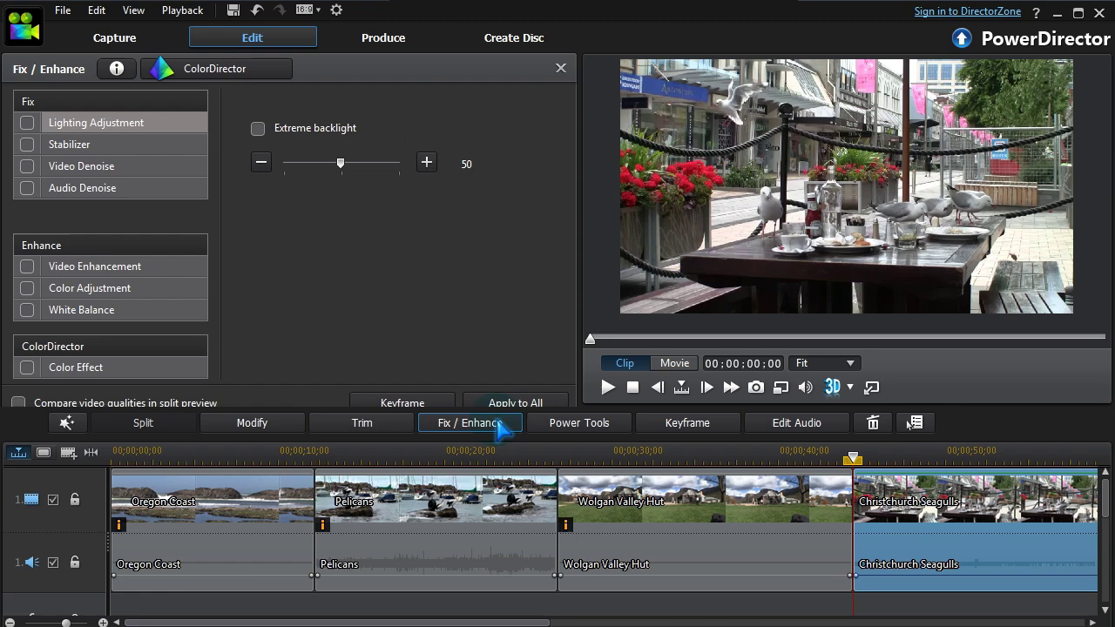
pyautogui.click(236, 69)
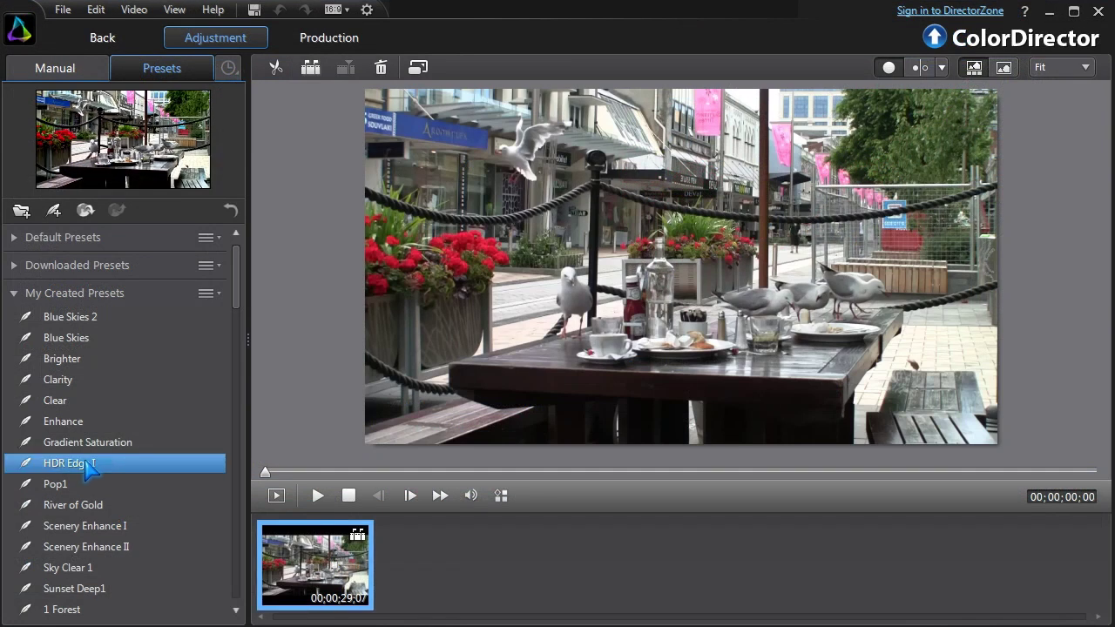
# - Apply HDR Edge I to the seagulls clip, lower Clarity to 30, and return to PowerDirector
pyautogui.click(92, 469)
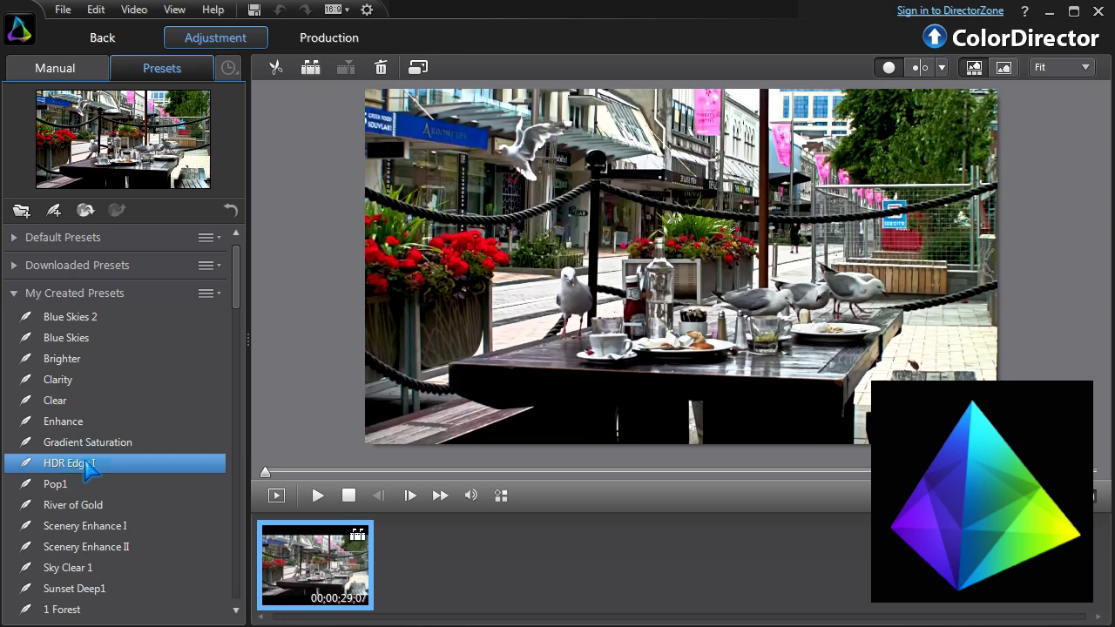
pyautogui.click(71, 70)
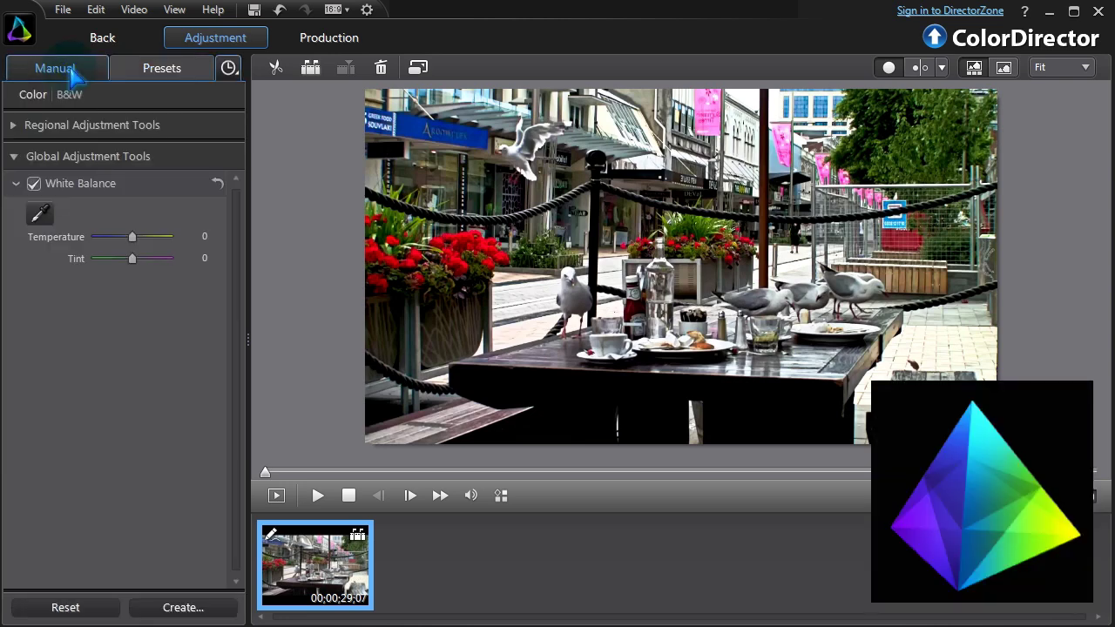
pyautogui.moveTo(241, 317); pyautogui.dragTo(243, 386)
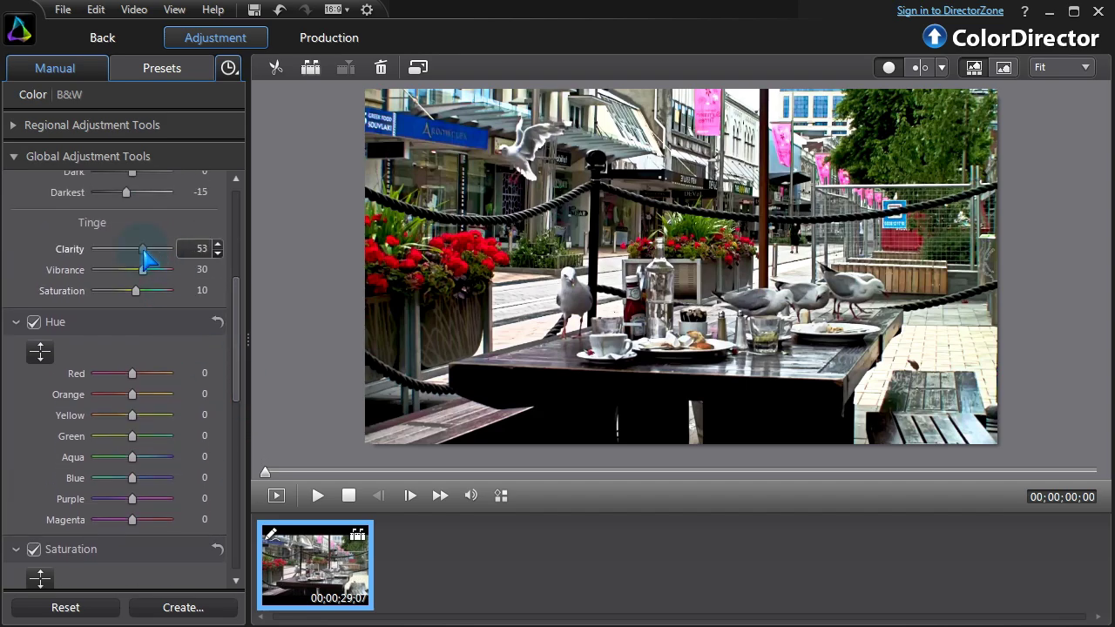
pyautogui.click(102, 38)
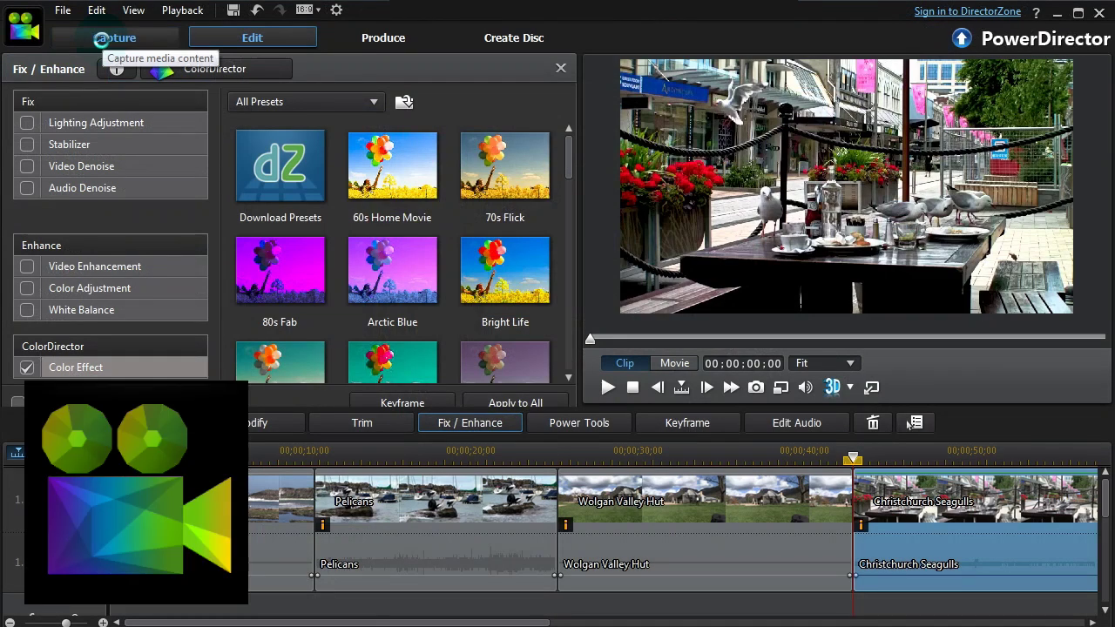